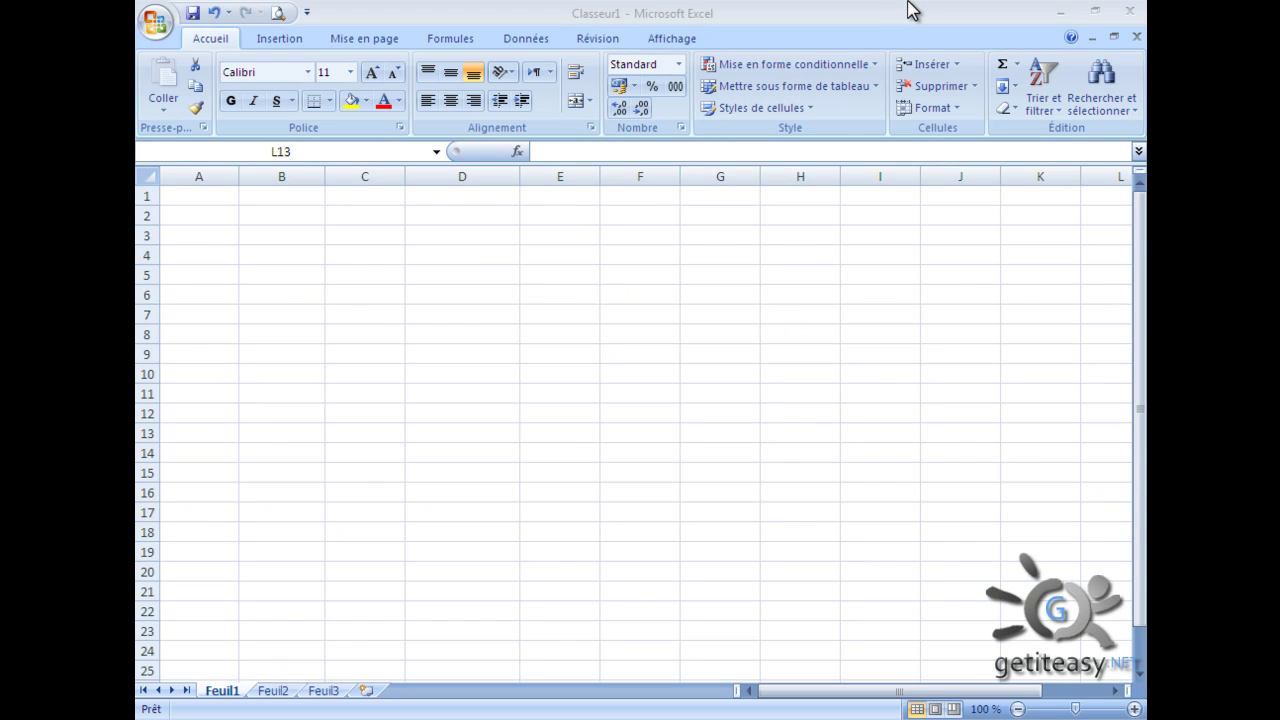
- Enter the numbers 1 through 9 down cells J3 to J11
{"action": "left_click", "coordinate": [908, 10]}
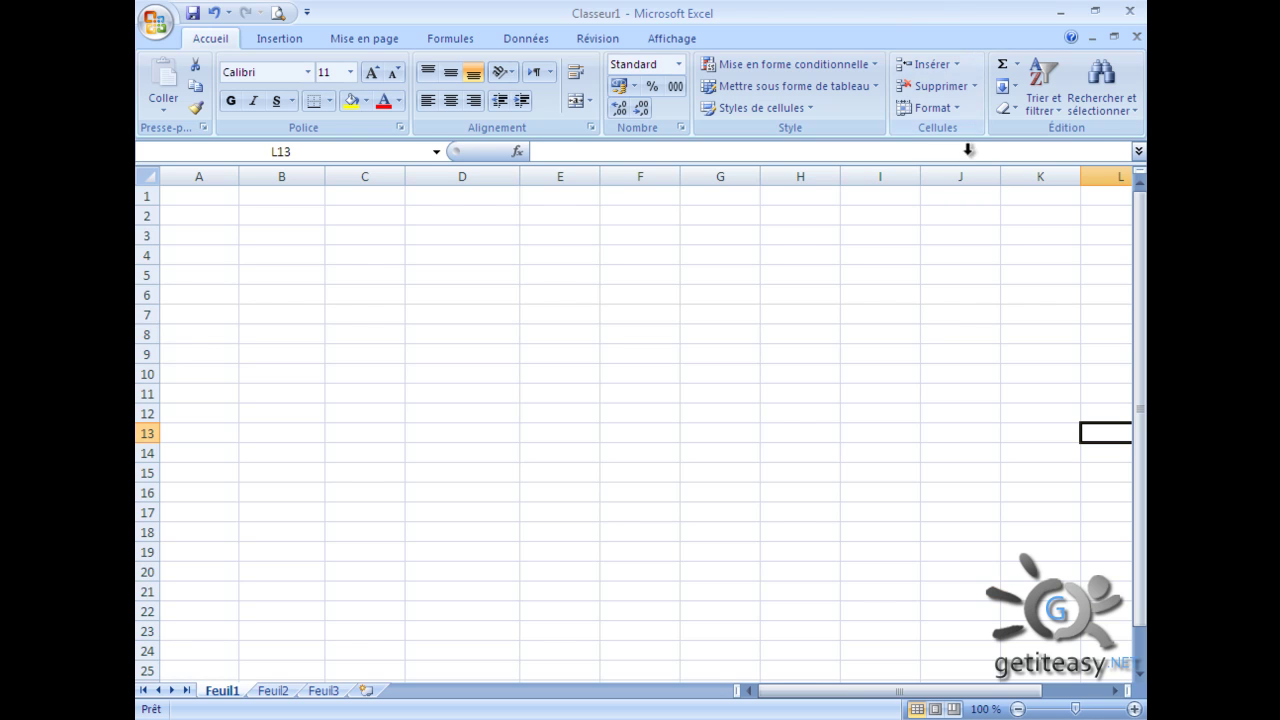
{"action": "left_click", "coordinate": [987, 235]}
{"action": "type", "text": "1"}
{"action": "key", "text": "Return"}
{"action": "type", "text": "2"}
{"action": "key", "text": "Return"}
{"action": "type", "text": "3"}
{"action": "key", "text": "Return"}
{"action": "type", "text": "4 5"}
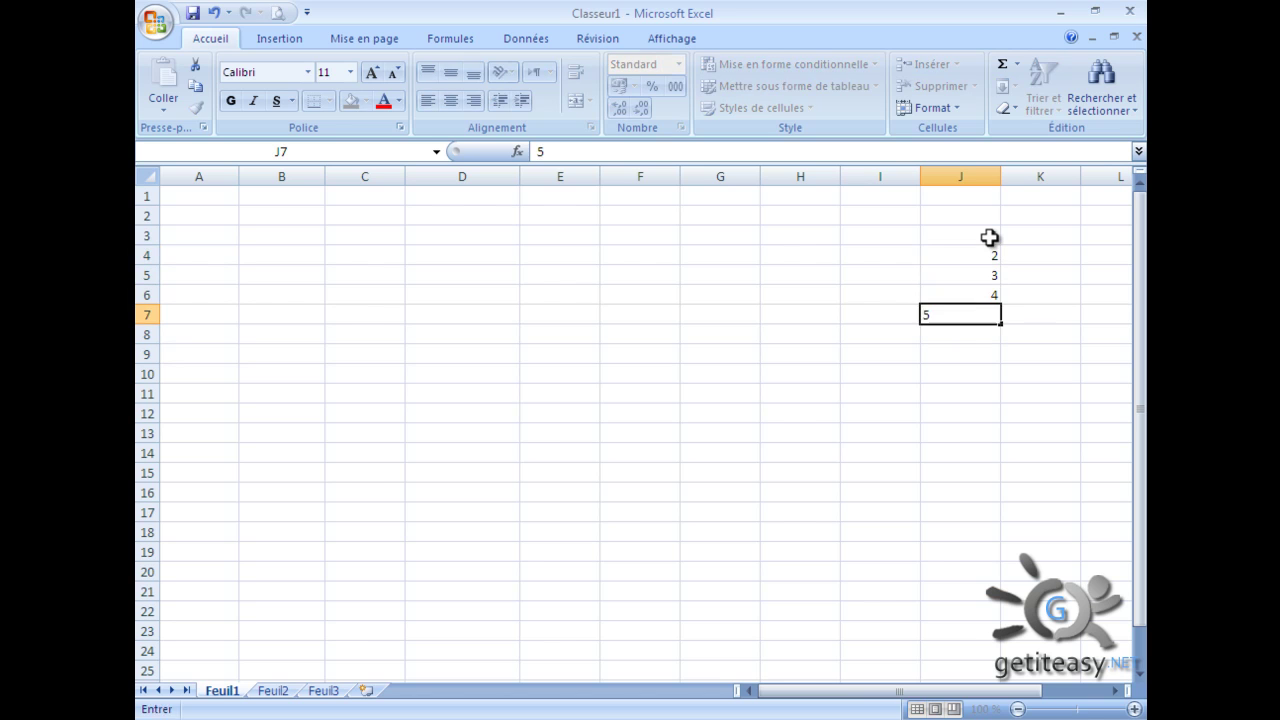
{"action": "type", "text": " 6 7 8 9"}
{"action": "key", "text": "Return"}
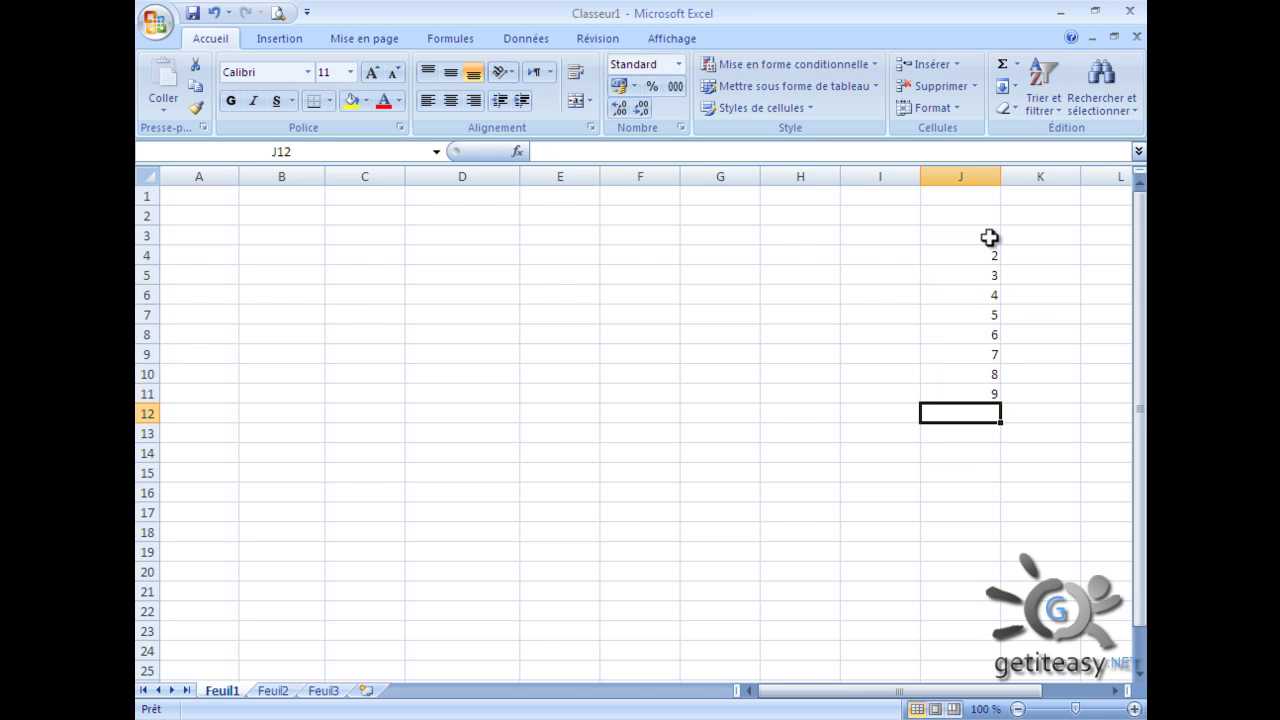
- Select the range J3:J11 holding the nine numbers
{"action": "left_click", "coordinate": [989, 237]}
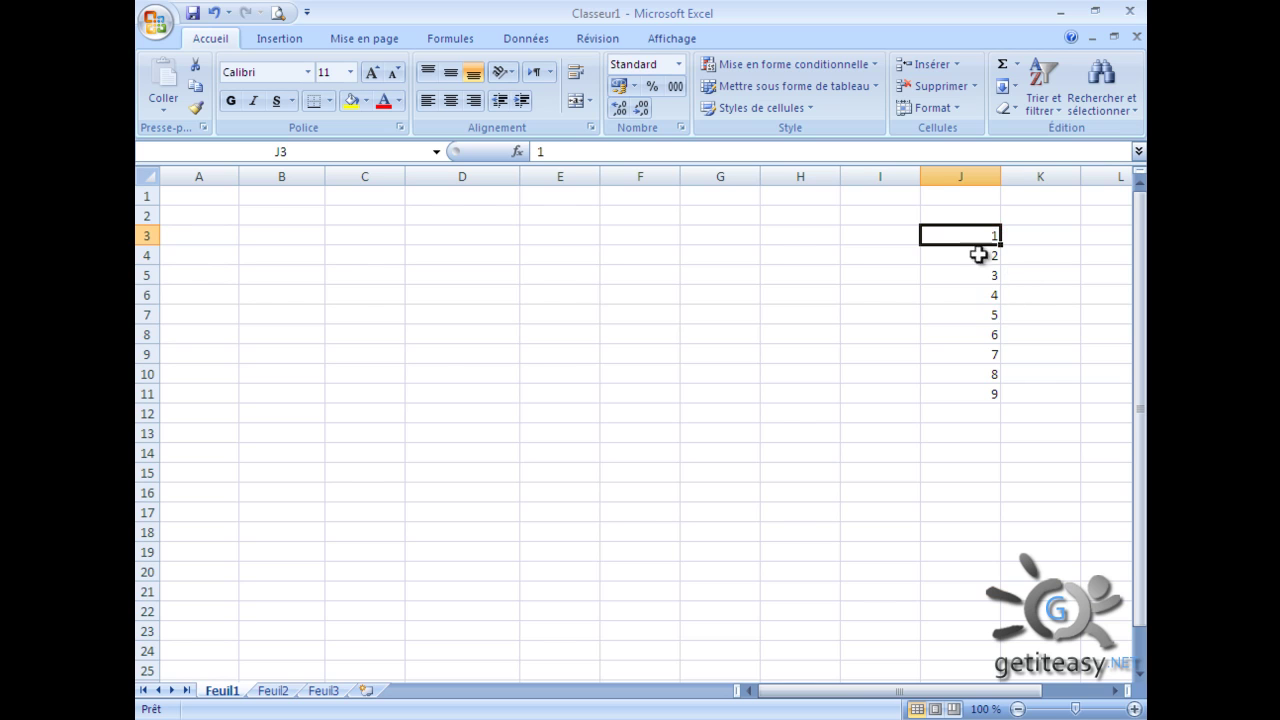
{"action": "left_click_drag", "start_coordinate": [978, 235], "coordinate": [978, 395]}
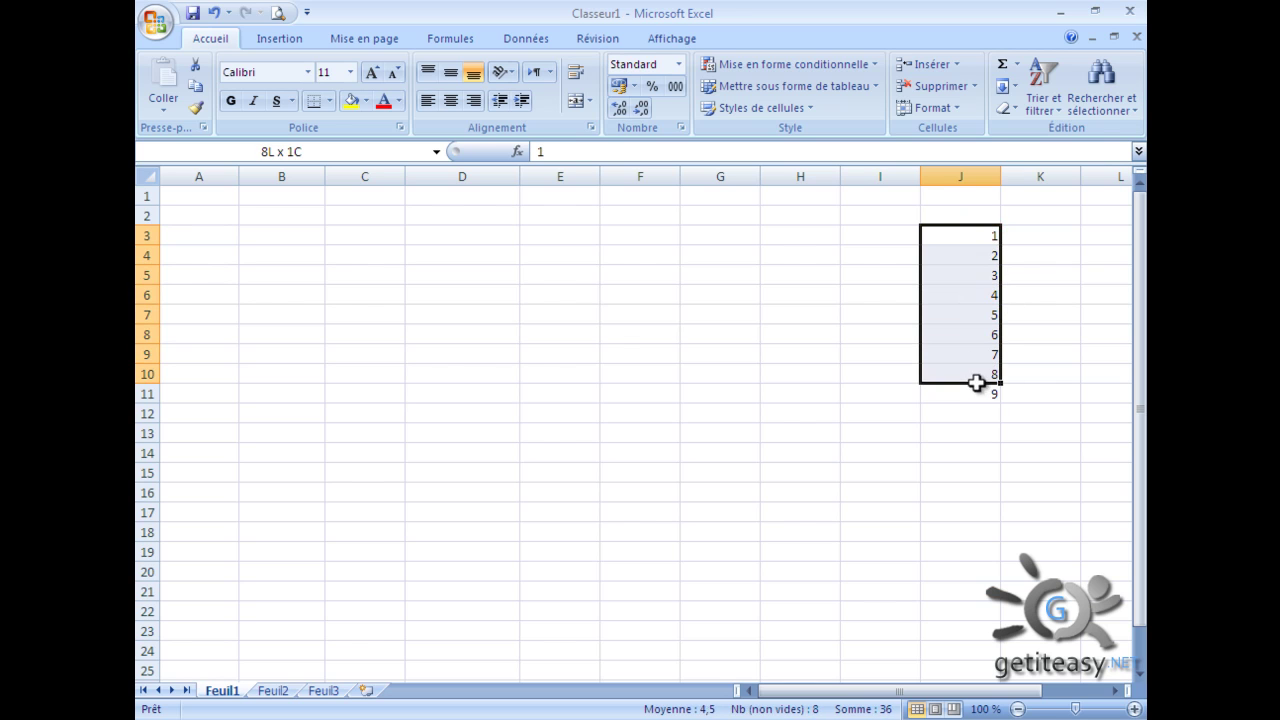
{"action": "left_click", "coordinate": [1023, 237]}
{"action": "left_click_drag", "start_coordinate": [982, 235], "coordinate": [962, 386]}
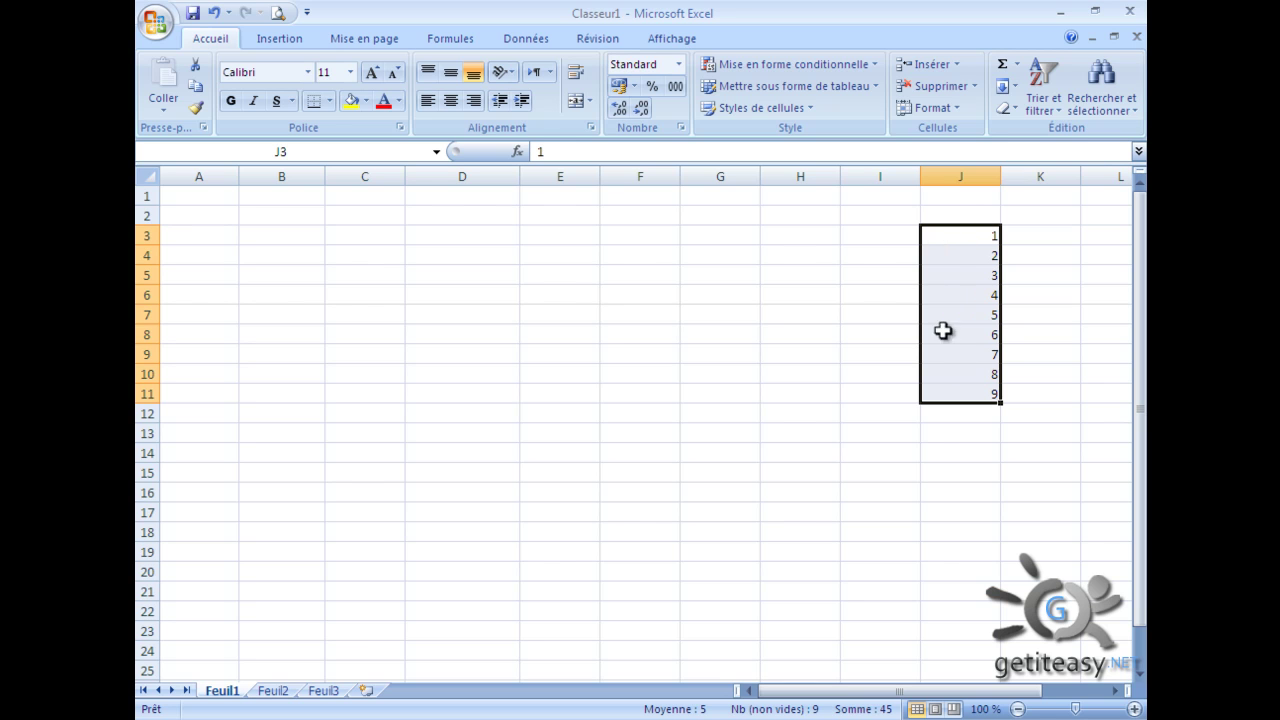
- Apply the five-bar signal icon set from Jeux d'icônes to J3:J11
{"action": "left_click", "coordinate": [775, 66]}
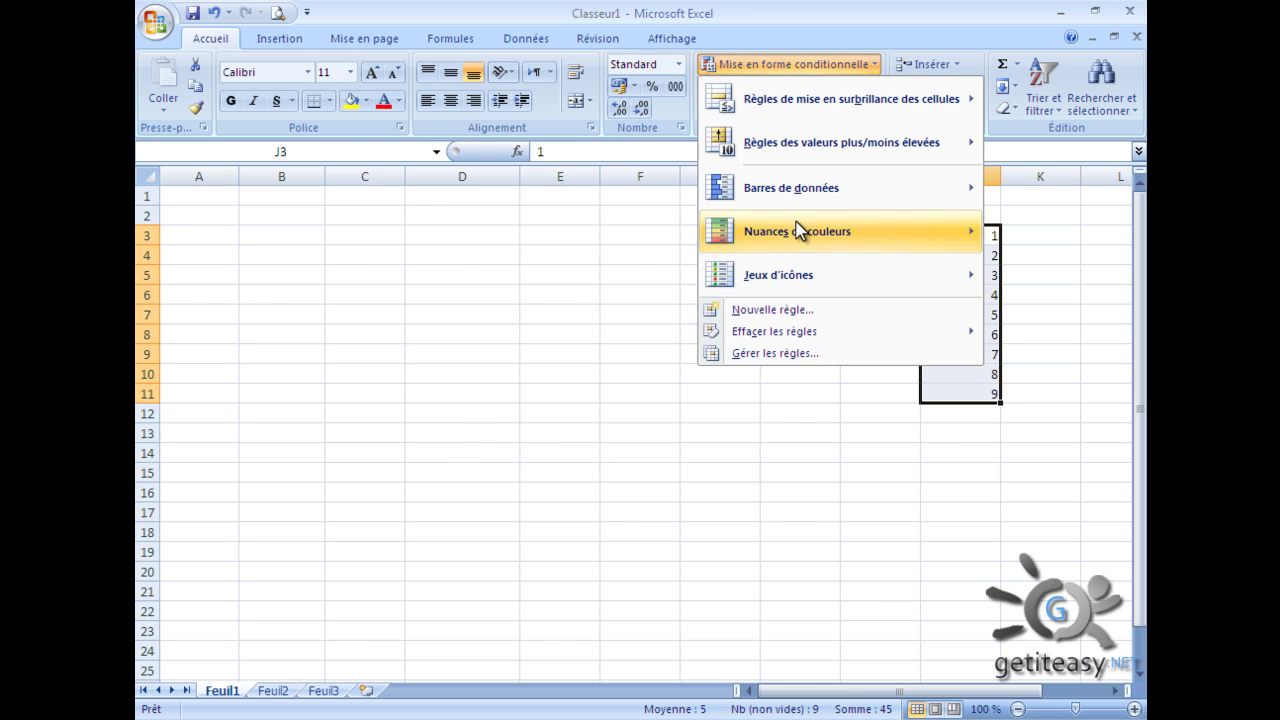
{"action": "mouse_move", "coordinate": [778, 278]}
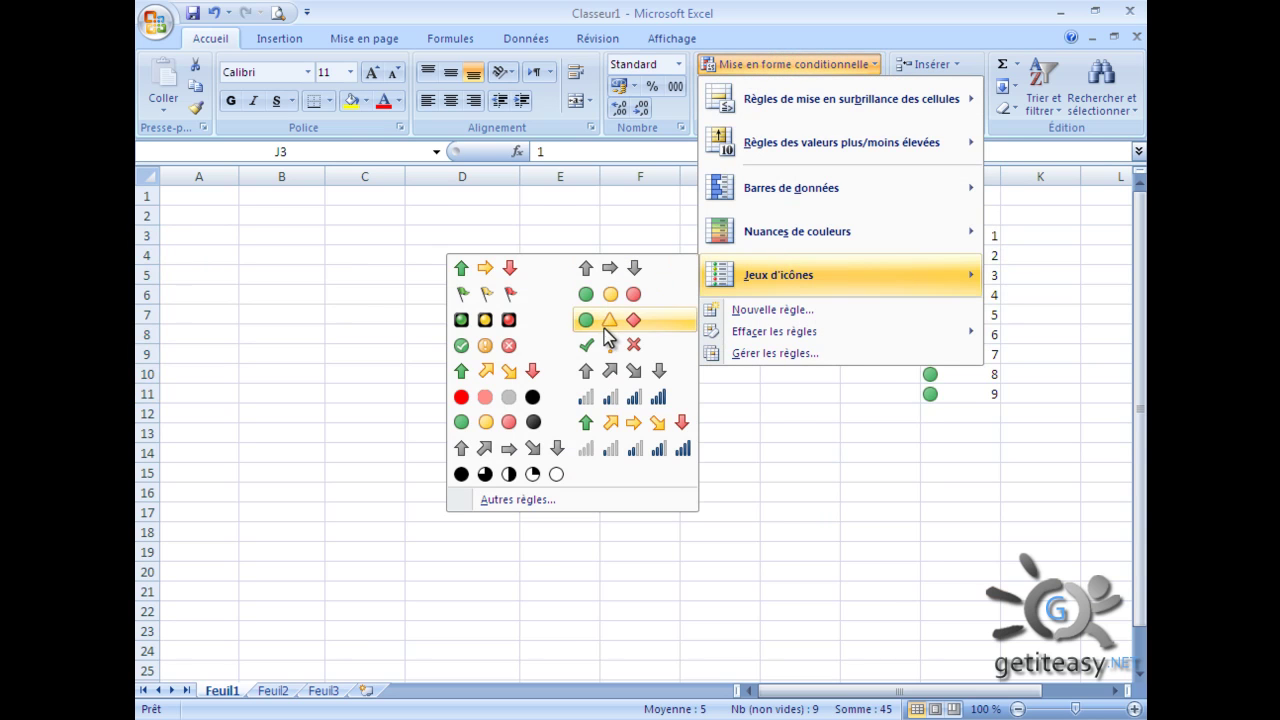
{"action": "left_click", "coordinate": [623, 449]}
{"action": "left_click", "coordinate": [814, 456]}
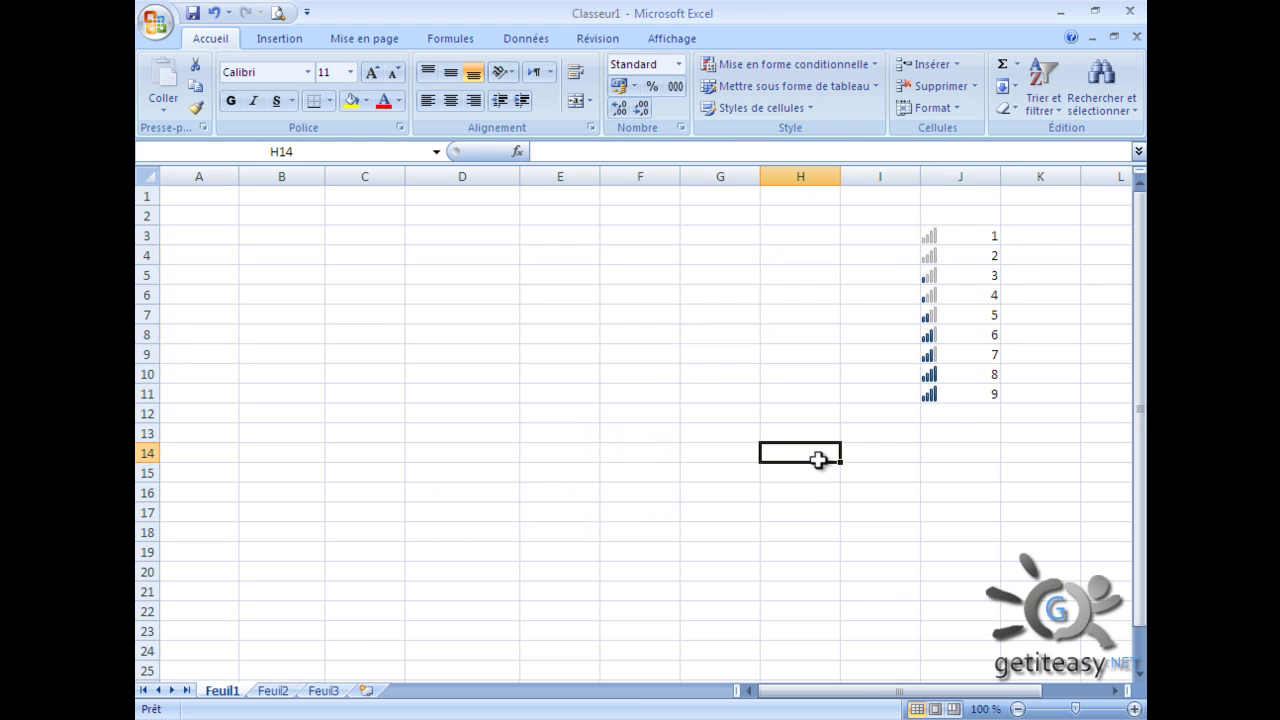
{"action": "left_click", "coordinate": [975, 236]}
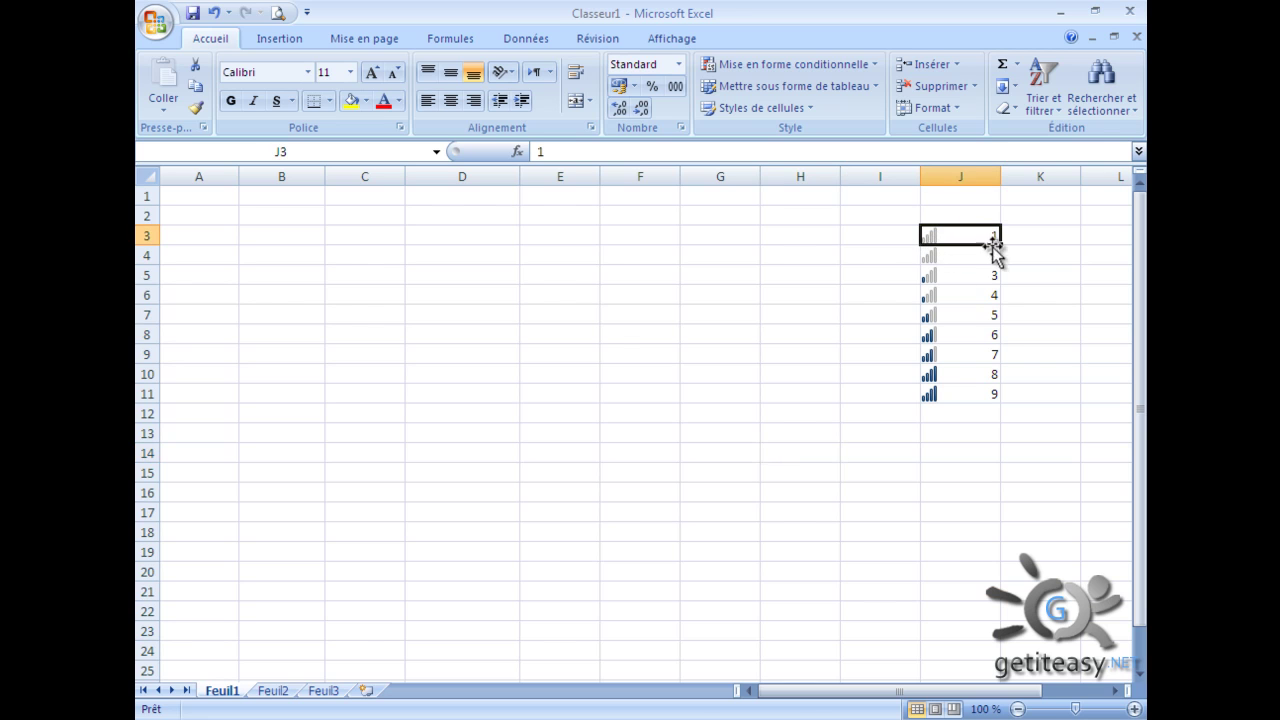
- Cut the numbers from J3:J11 and paste them into B3:B11
{"action": "left_click_drag", "start_coordinate": [988, 236], "coordinate": [967, 393]}
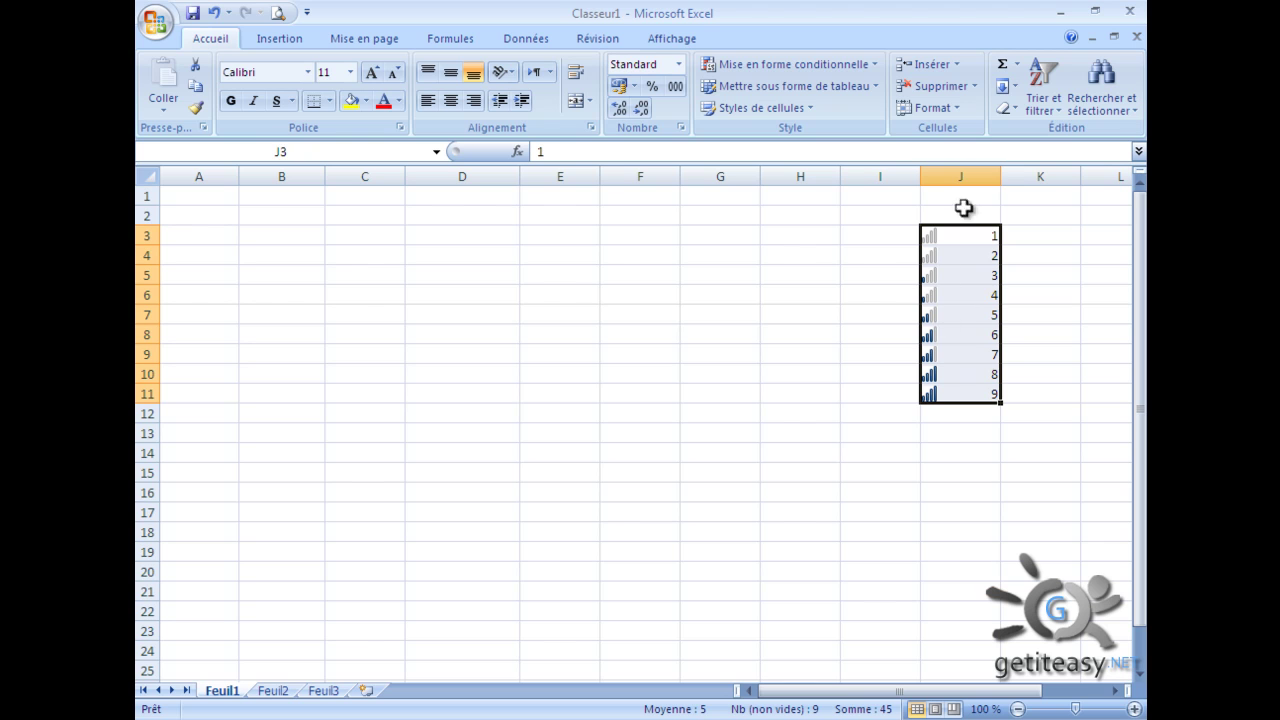
{"action": "left_click", "coordinate": [964, 396]}
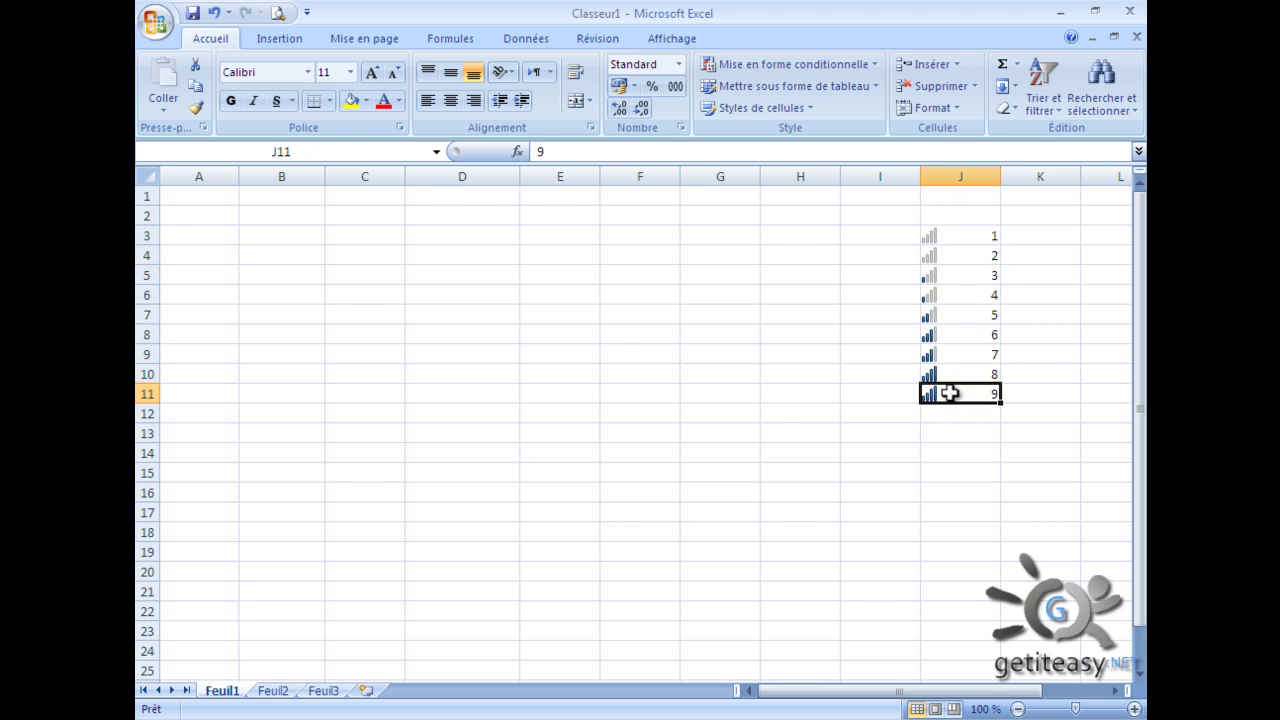
{"action": "left_click", "coordinate": [966, 372]}
{"action": "left_click", "coordinate": [960, 334]}
{"action": "left_click", "coordinate": [989, 234]}
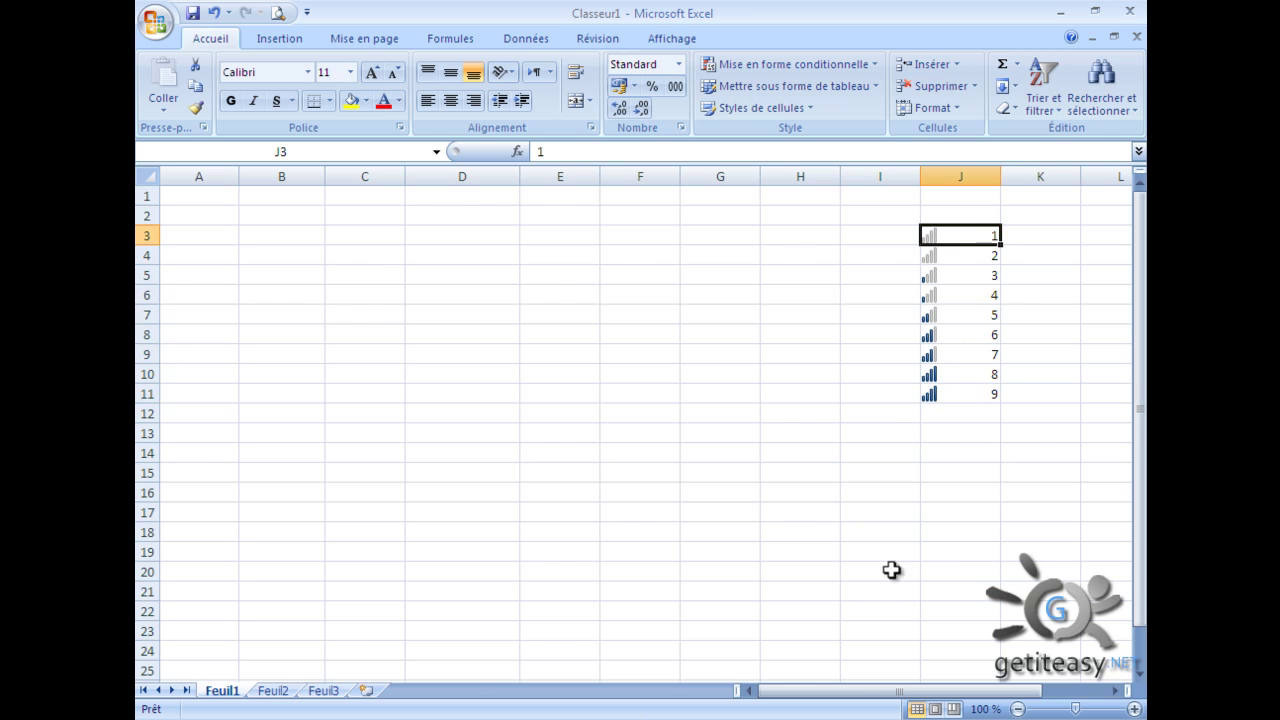
{"action": "left_click_drag", "start_coordinate": [963, 234], "coordinate": [963, 390]}
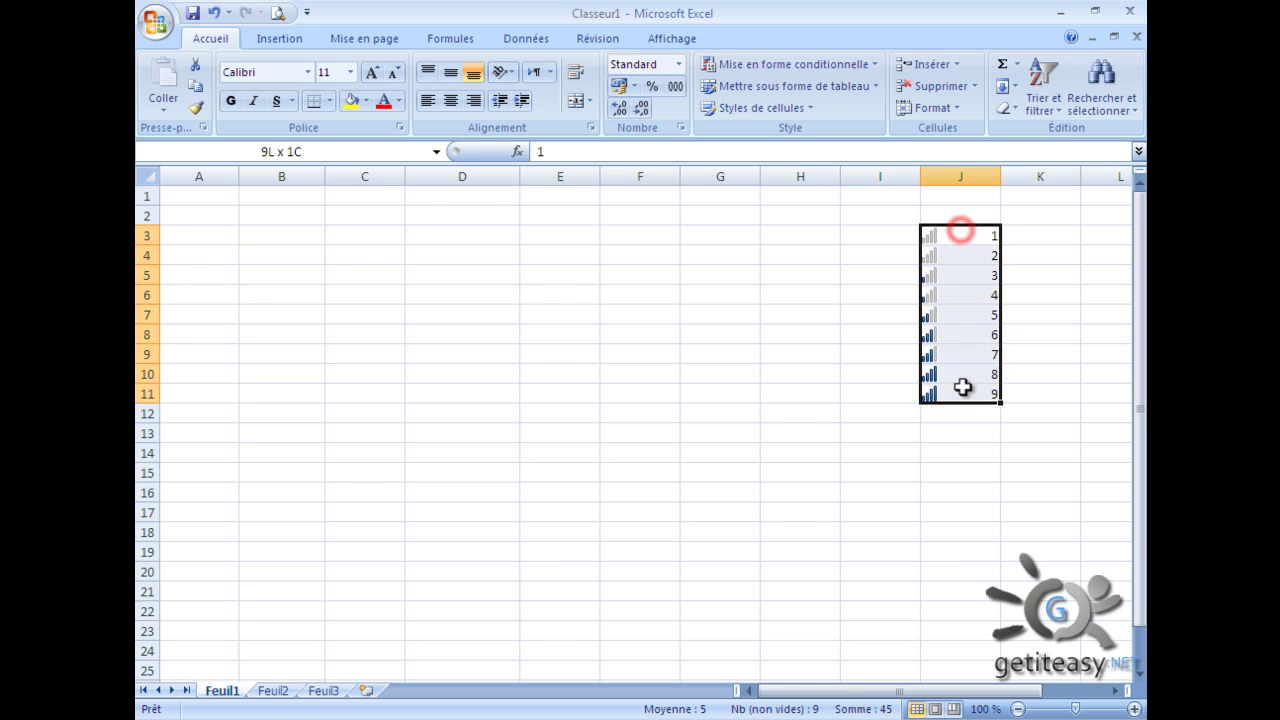
{"action": "key", "text": "ctrl+x"}
{"action": "left_click_drag", "start_coordinate": [303, 233], "coordinate": [303, 400]}
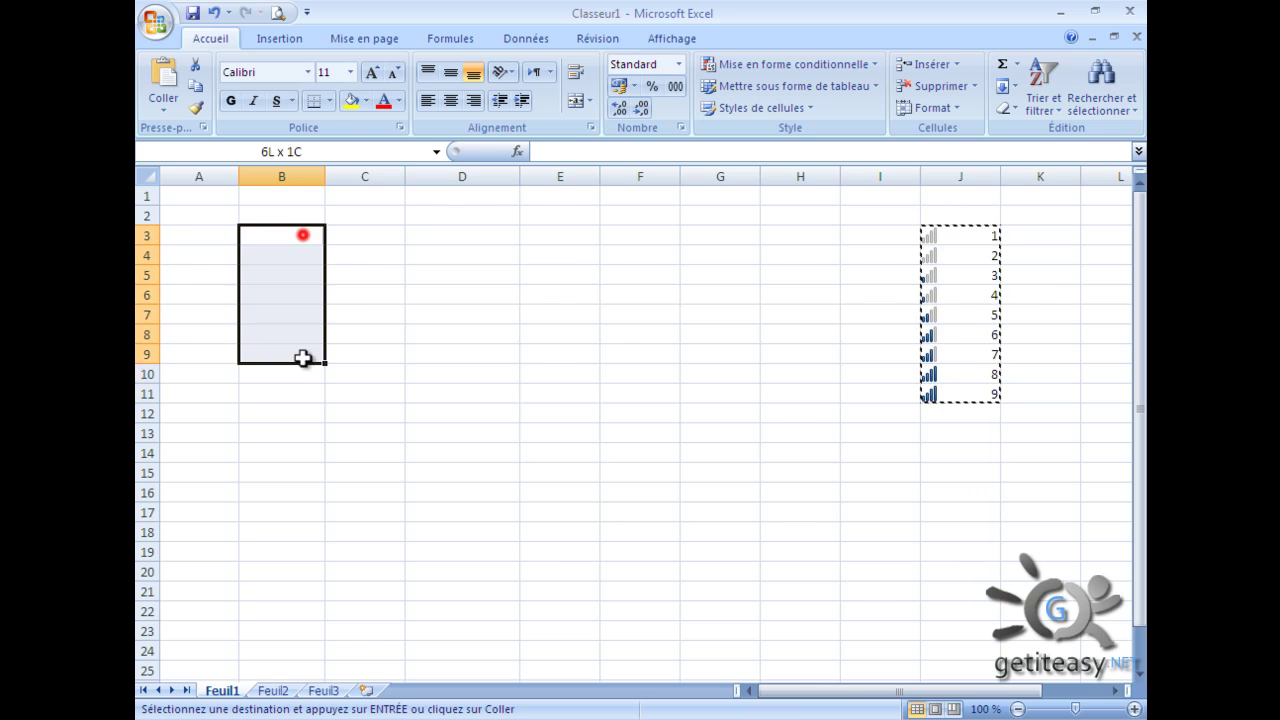
{"action": "key", "text": "Return"}
- Reselect the pasted numbers in B3:B11
{"action": "left_click", "coordinate": [394, 294]}
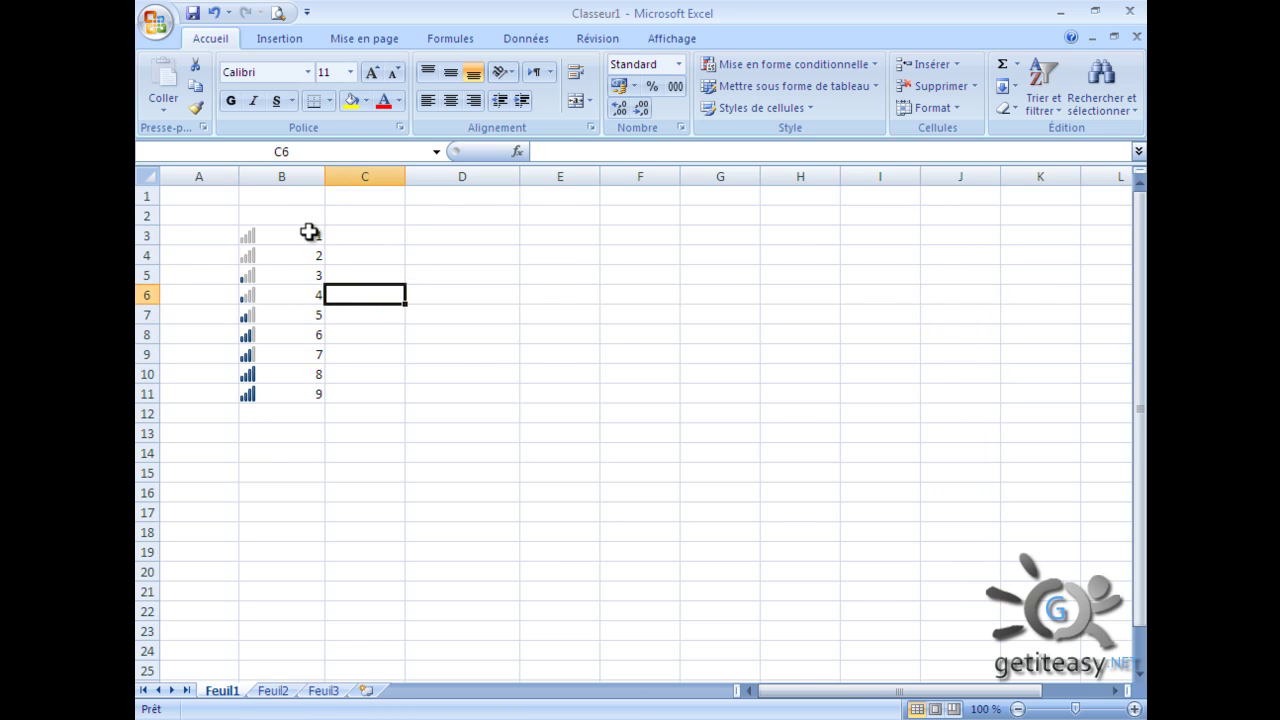
{"action": "left_click_drag", "start_coordinate": [302, 236], "coordinate": [291, 395]}
{"action": "left_click", "coordinate": [285, 385]}
{"action": "left_click_drag", "start_coordinate": [286, 237], "coordinate": [267, 395]}
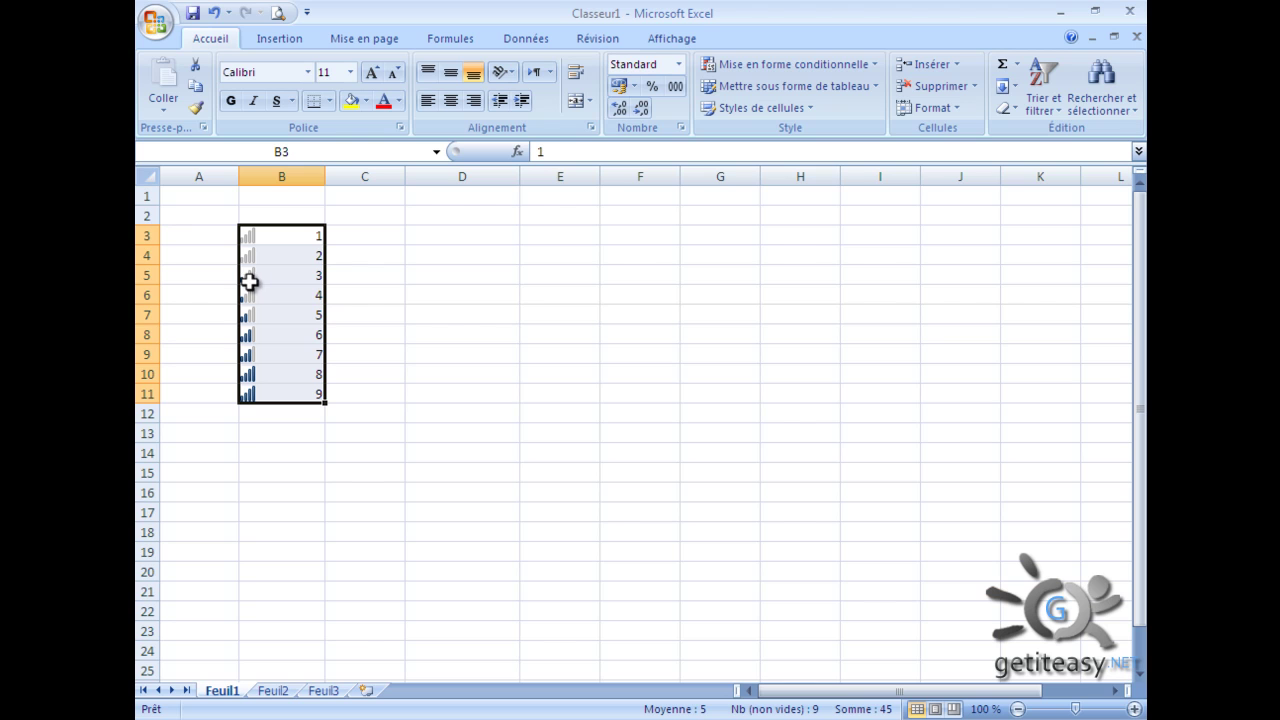
{"action": "left_click", "coordinate": [340, 236]}
{"action": "left_click", "coordinate": [309, 234]}
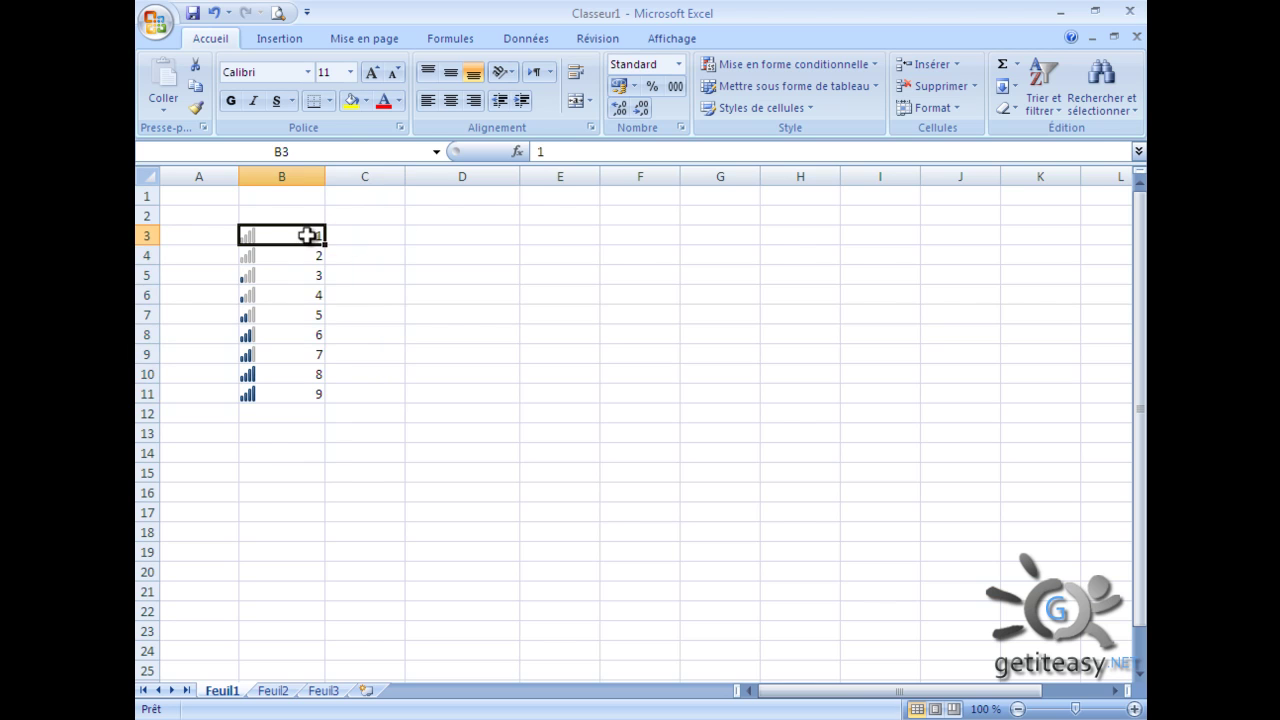
{"action": "left_click", "coordinate": [297, 397]}
{"action": "left_click_drag", "start_coordinate": [296, 397], "coordinate": [287, 238]}
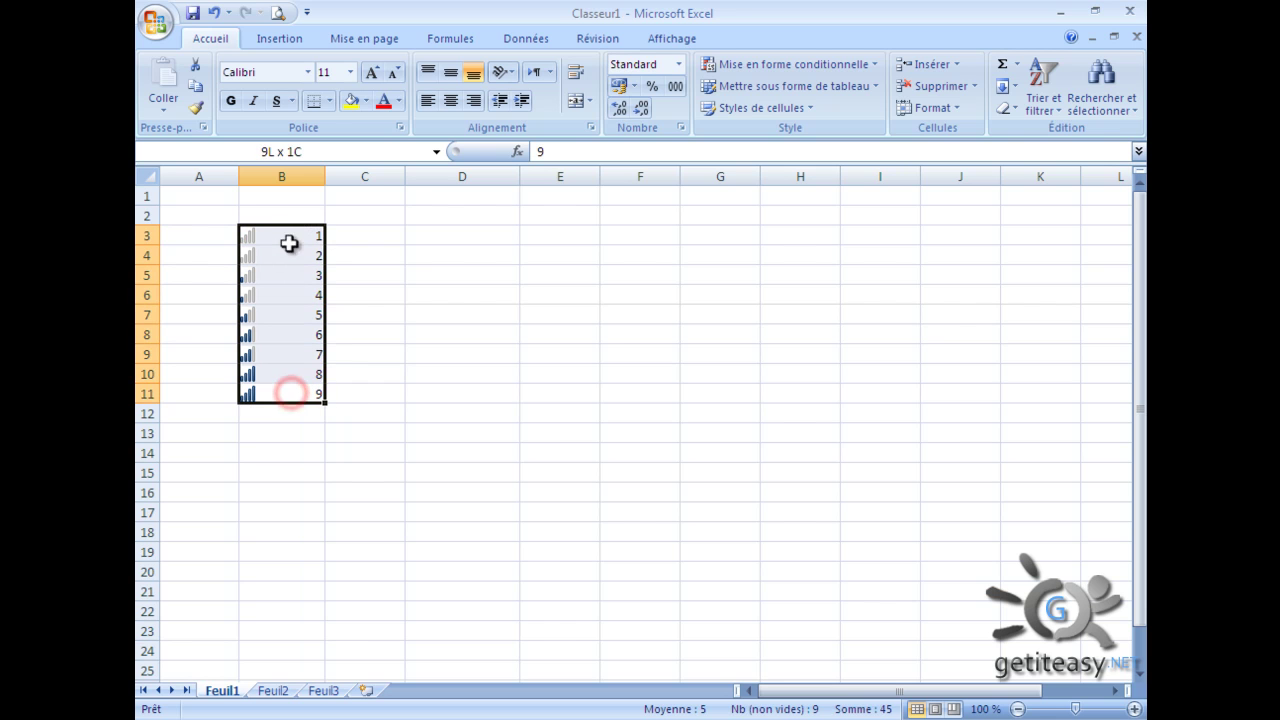
- Switch B3:B11 to the 3 Symboles (avec cercle) icon set: red crosses, orange, green checks
{"action": "left_click", "coordinate": [815, 64]}
{"action": "mouse_move", "coordinate": [780, 275]}
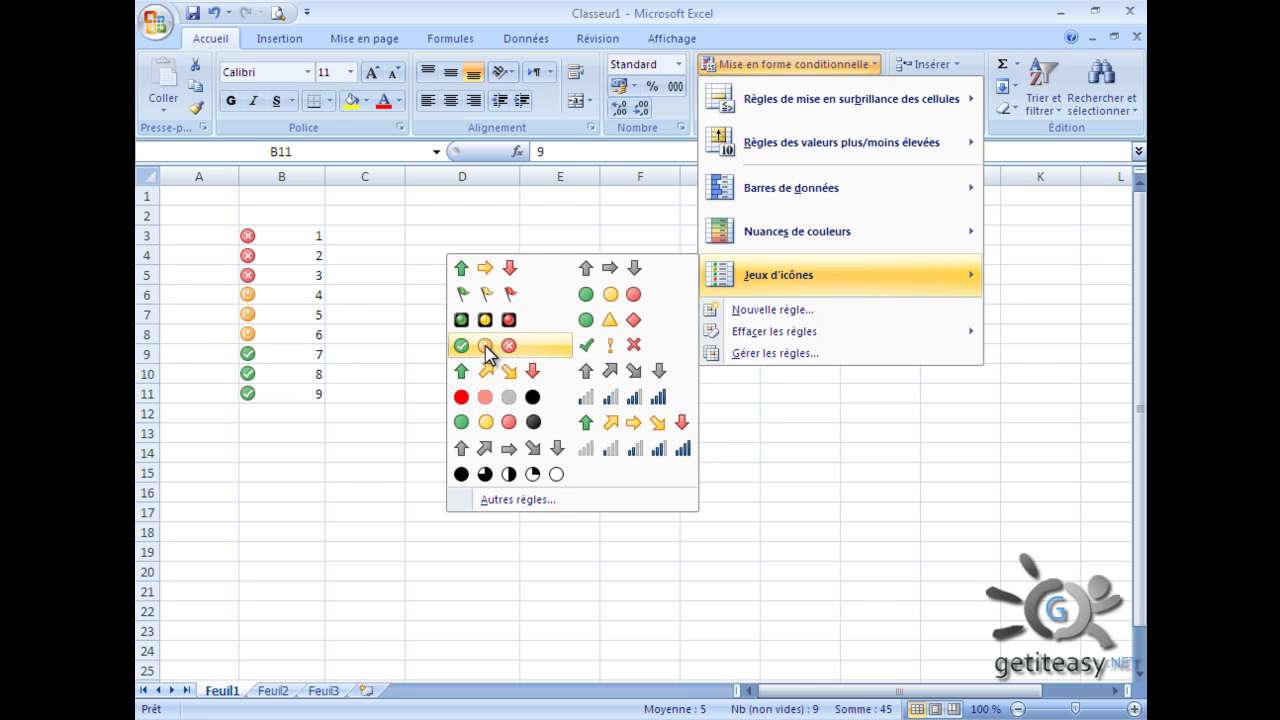
{"action": "left_click", "coordinate": [485, 345]}
{"action": "left_click", "coordinate": [459, 332]}
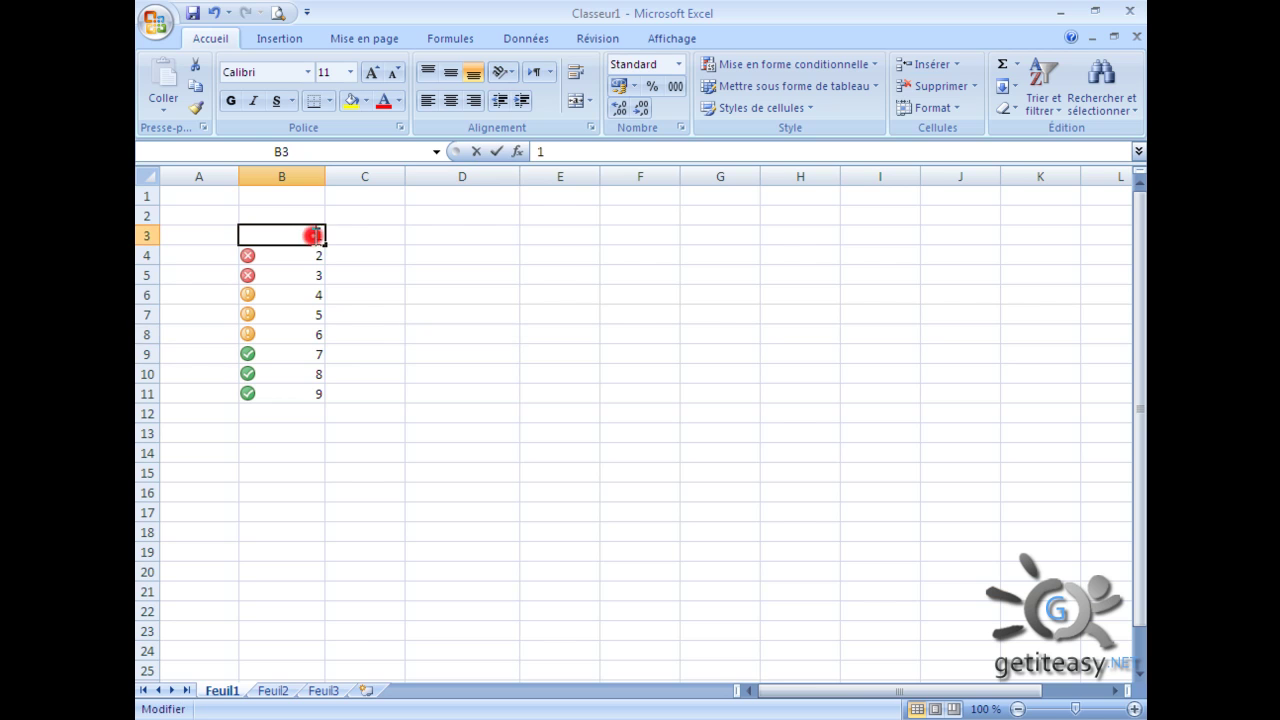
- Replace B3 with 15 and B4 with 20
{"action": "double_click", "coordinate": [320, 236]}
{"action": "double_click", "coordinate": [320, 236]}
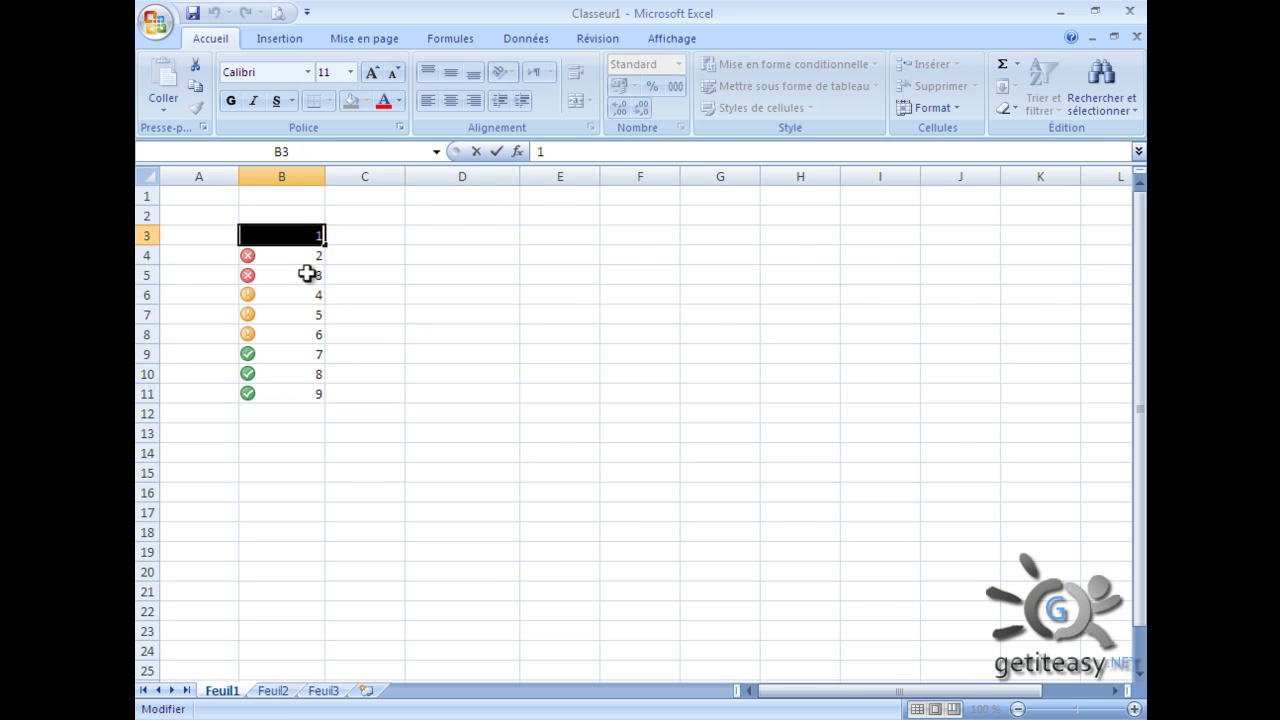
{"action": "left_click", "coordinate": [305, 273]}
{"action": "double_click", "coordinate": [306, 238]}
{"action": "left_click", "coordinate": [361, 240]}
{"action": "left_click", "coordinate": [312, 238]}
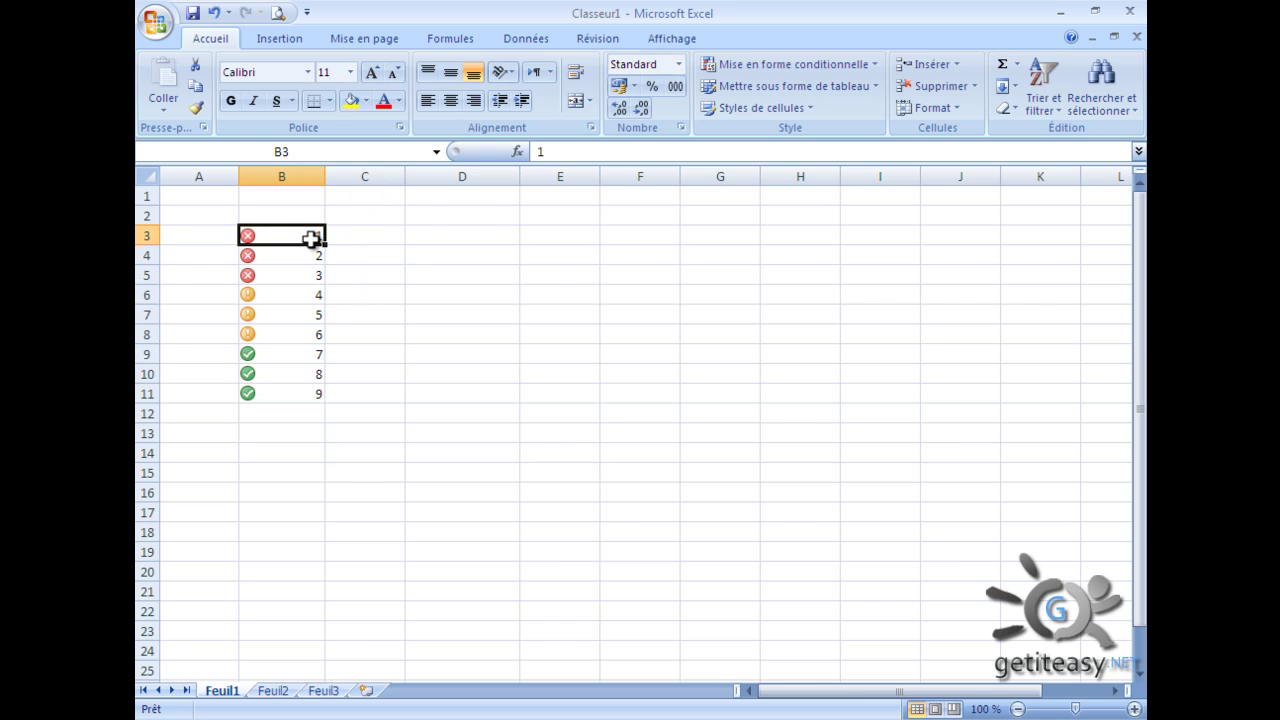
{"action": "type", "text": "15"}
{"action": "key", "text": "Return"}
{"action": "type", "text": "20"}
{"action": "key", "text": "Return"}
- Enter 14, 2, 6, 9, 4, 15 and 12 down cells B5 to B11
{"action": "type", "text": "6"}
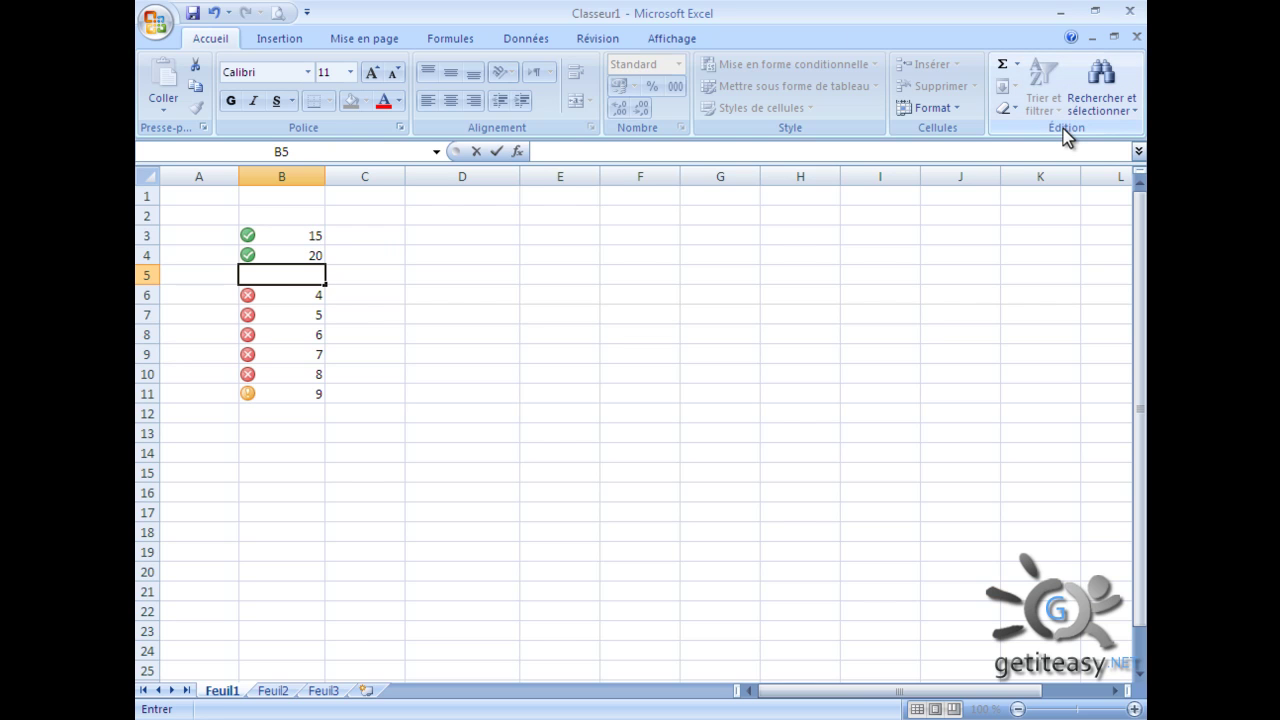
{"action": "type", "text": "4"}
{"action": "key", "text": "Return"}
{"action": "type", "text": "2"}
{"action": "key", "text": "Return"}
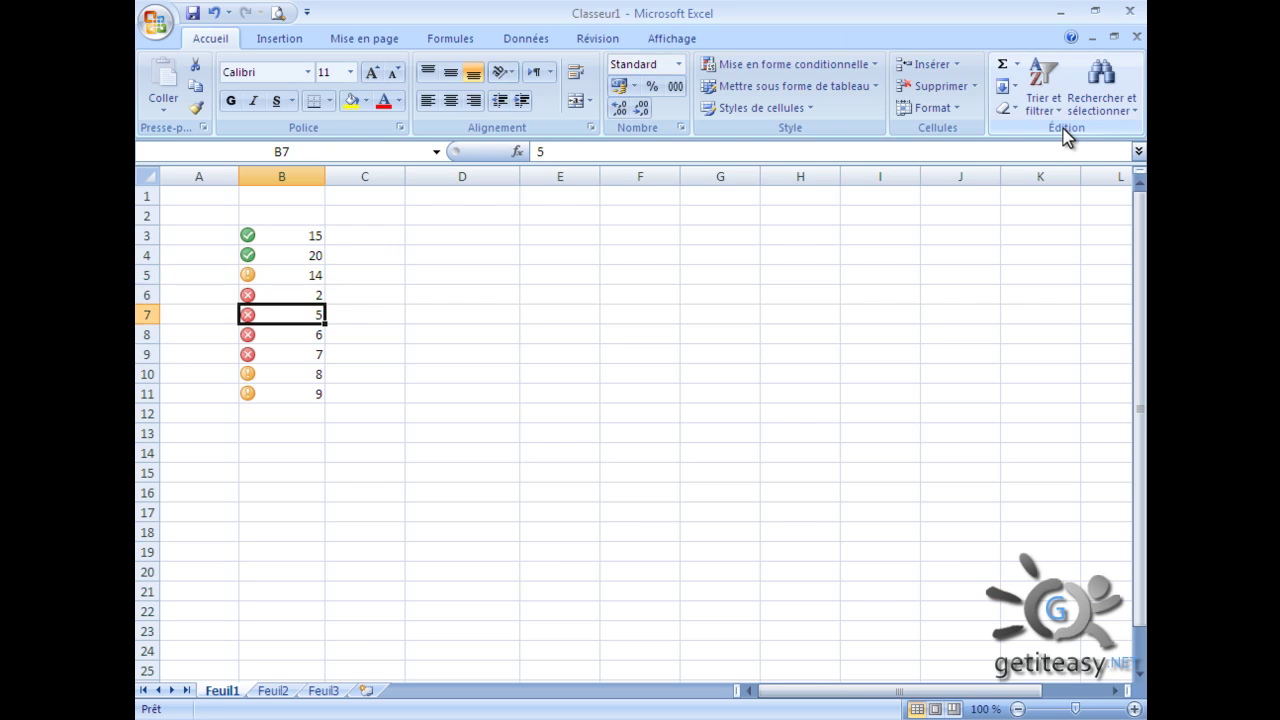
{"action": "type", "text": "6"}
{"action": "key", "text": "Return"}
{"action": "type", "text": "9"}
{"action": "key", "text": "Return"}
{"action": "type", "text": "4"}
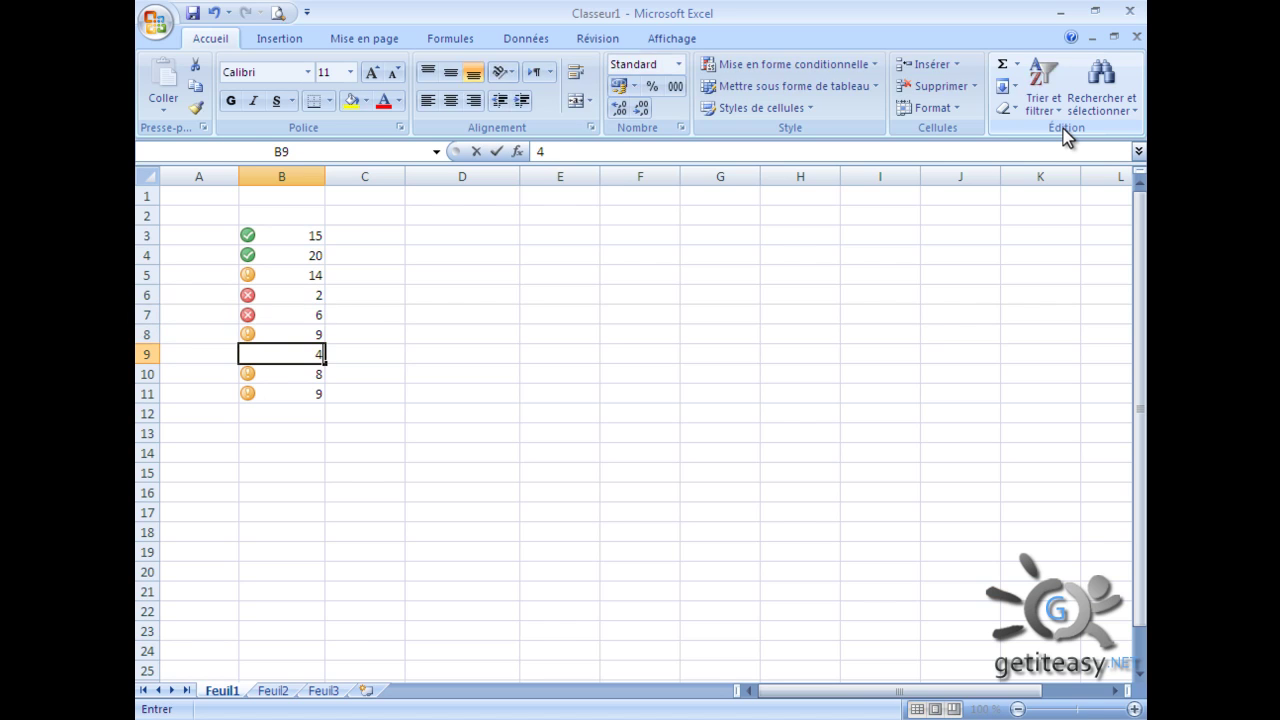
{"action": "key", "text": "Return"}
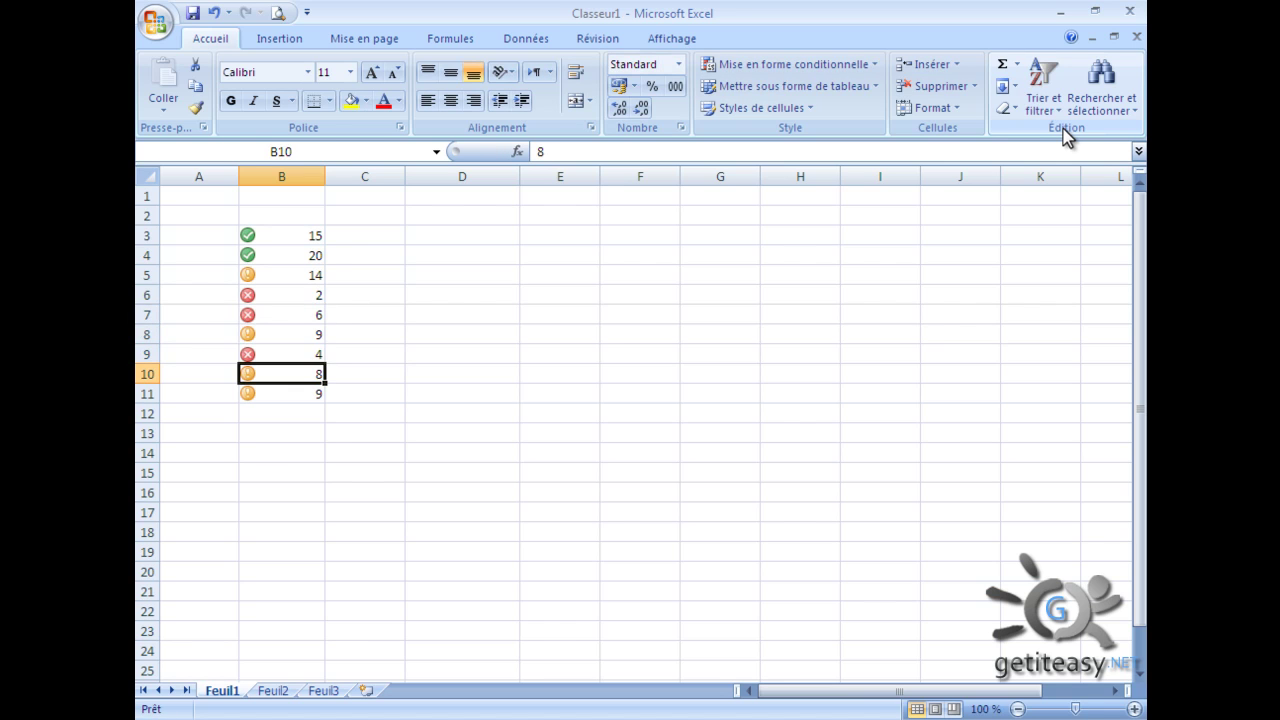
{"action": "type", "text": "1"}
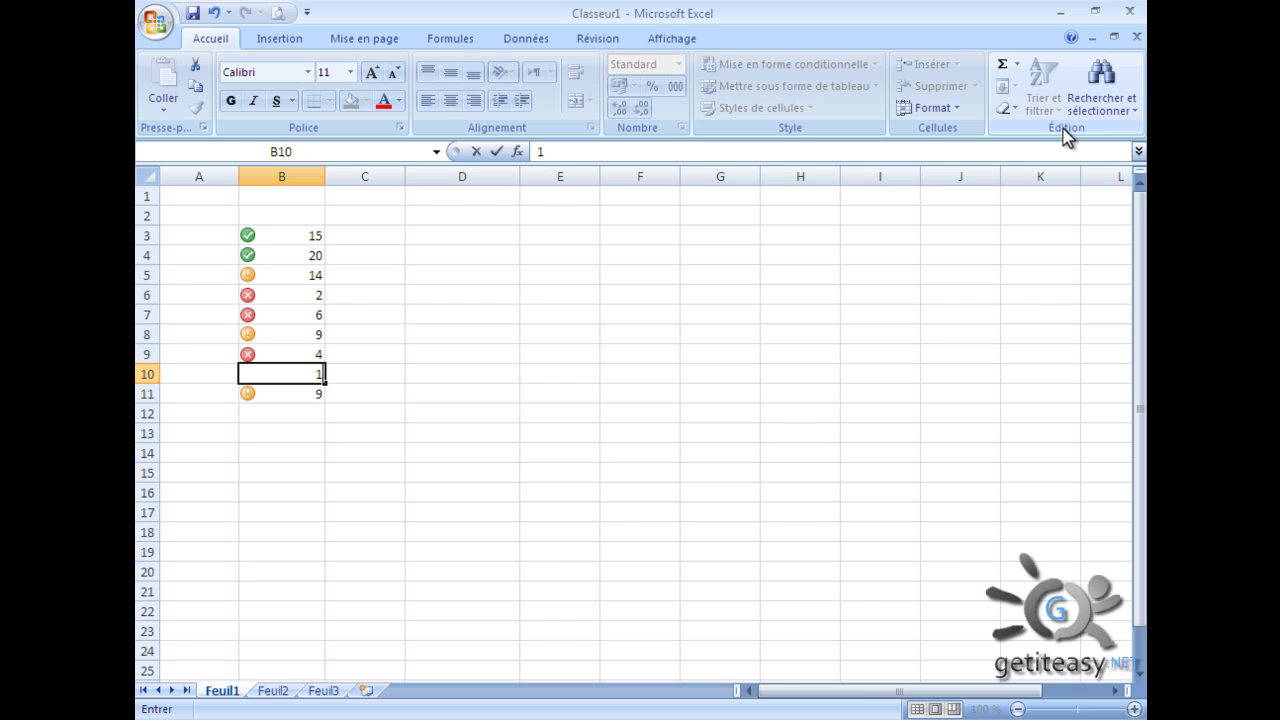
{"action": "type", "text": "5"}
{"action": "key", "text": "Return"}
{"action": "type", "text": "12"}
{"action": "key", "text": "Return"}
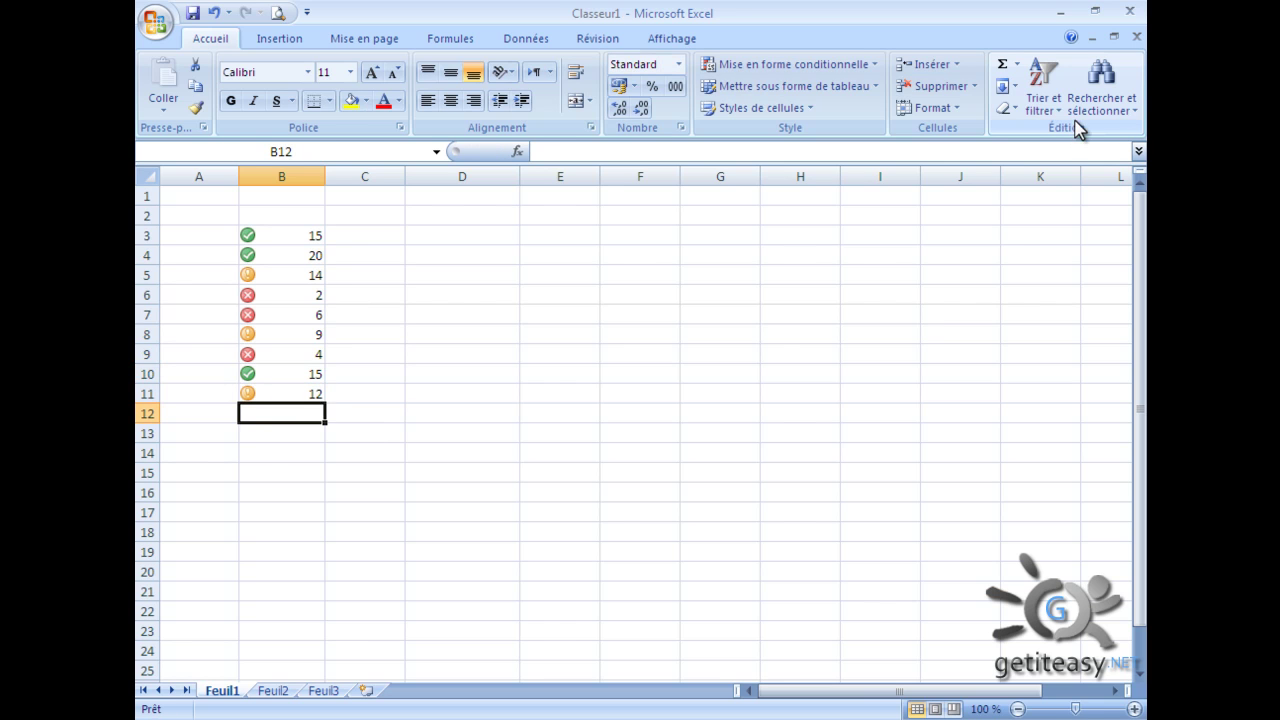
- Correct B10 to 16 and check the re-ranked icons in column B
{"action": "left_click", "coordinate": [678, 370]}
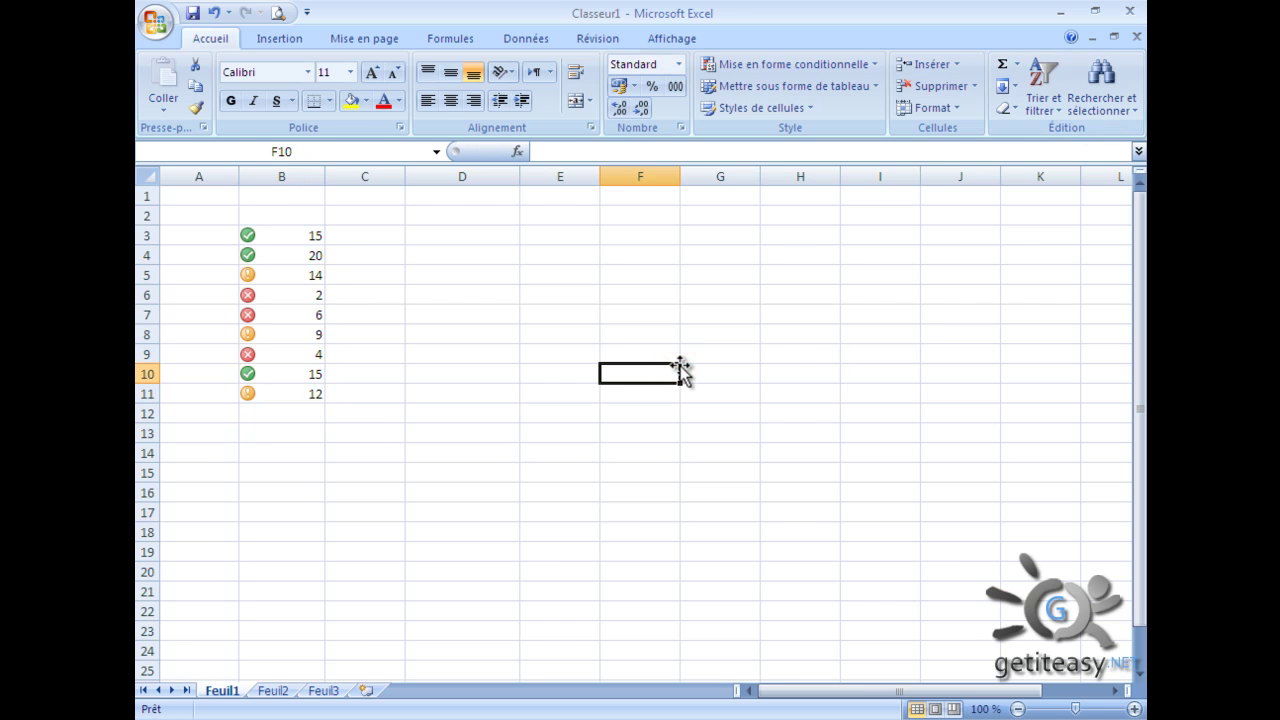
{"action": "left_click", "coordinate": [286, 240]}
{"action": "left_click_drag", "start_coordinate": [286, 240], "coordinate": [286, 256]}
{"action": "left_click", "coordinate": [309, 371]}
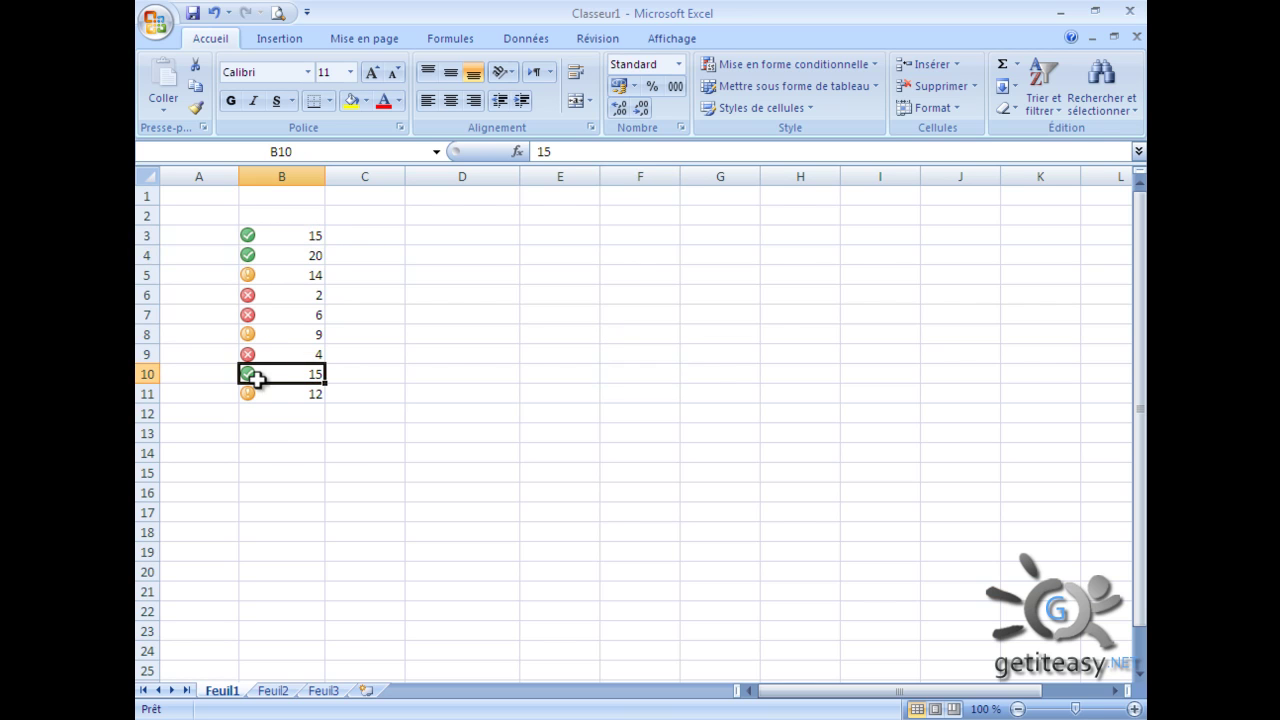
{"action": "double_click", "coordinate": [319, 376]}
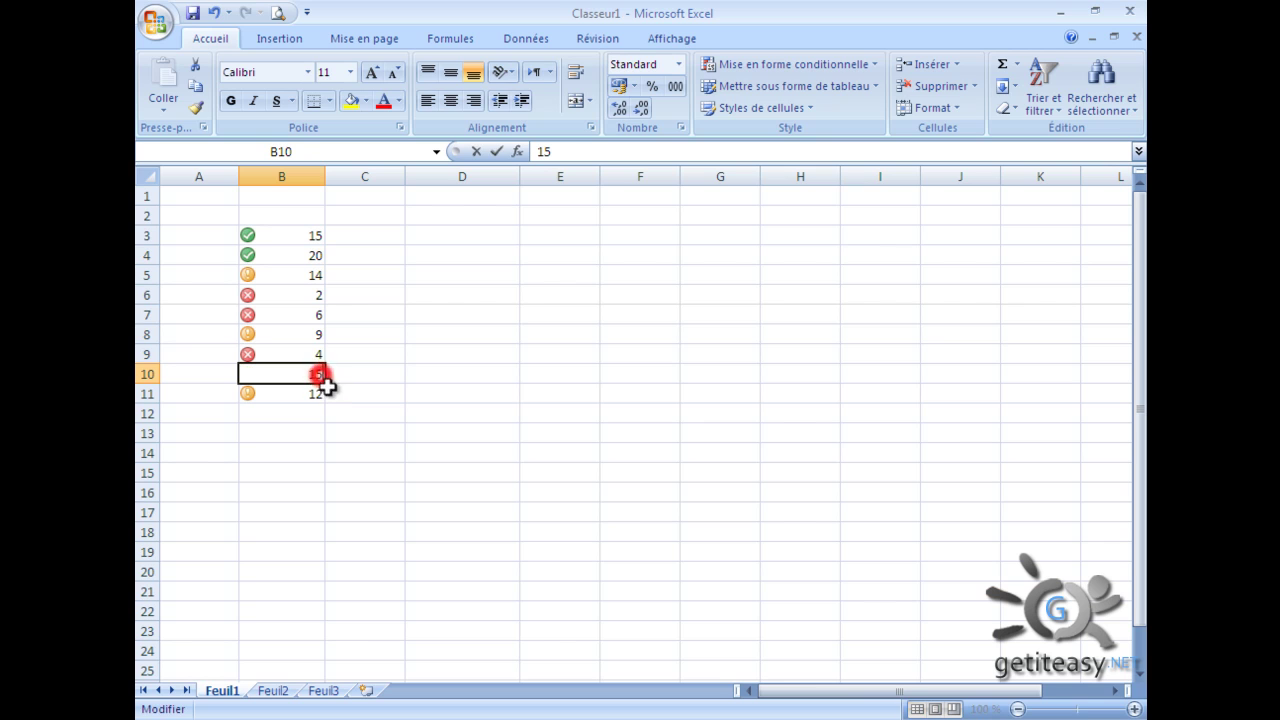
{"action": "left_click", "coordinate": [335, 317]}
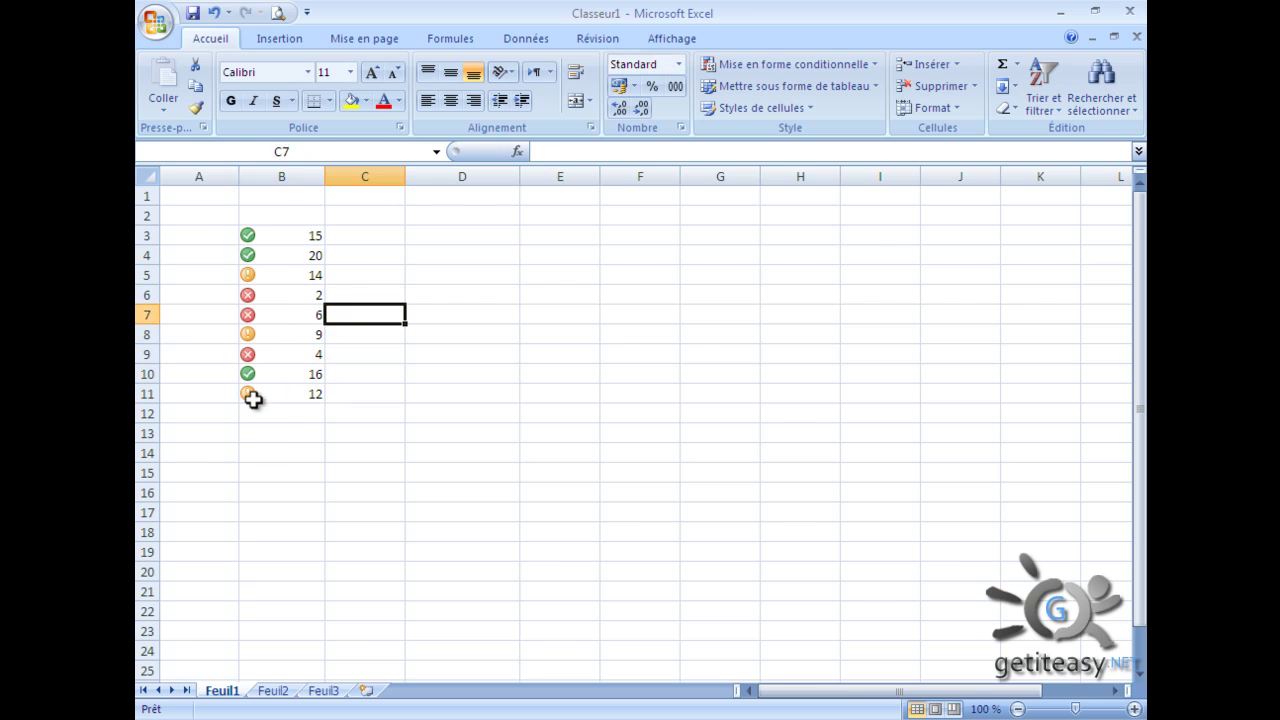
{"action": "left_click", "coordinate": [301, 280]}
{"action": "left_click", "coordinate": [306, 333]}
{"action": "left_click", "coordinate": [291, 394]}
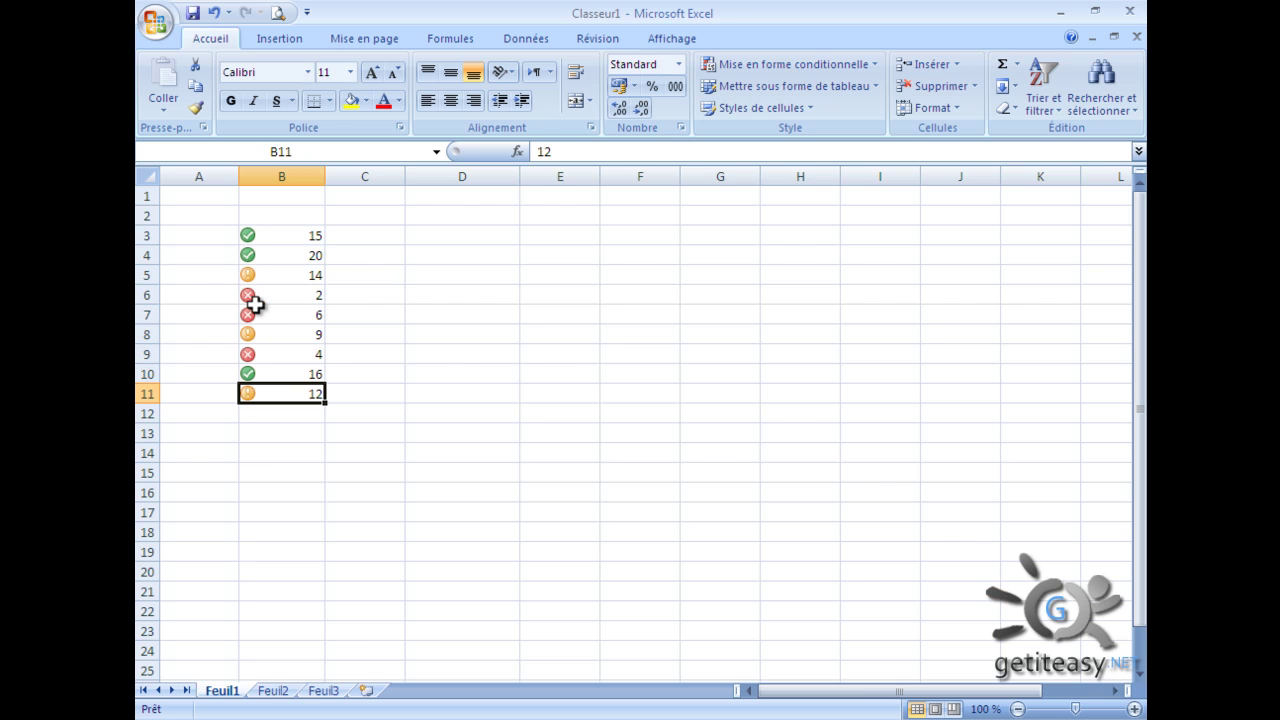
{"action": "left_click", "coordinate": [250, 310]}
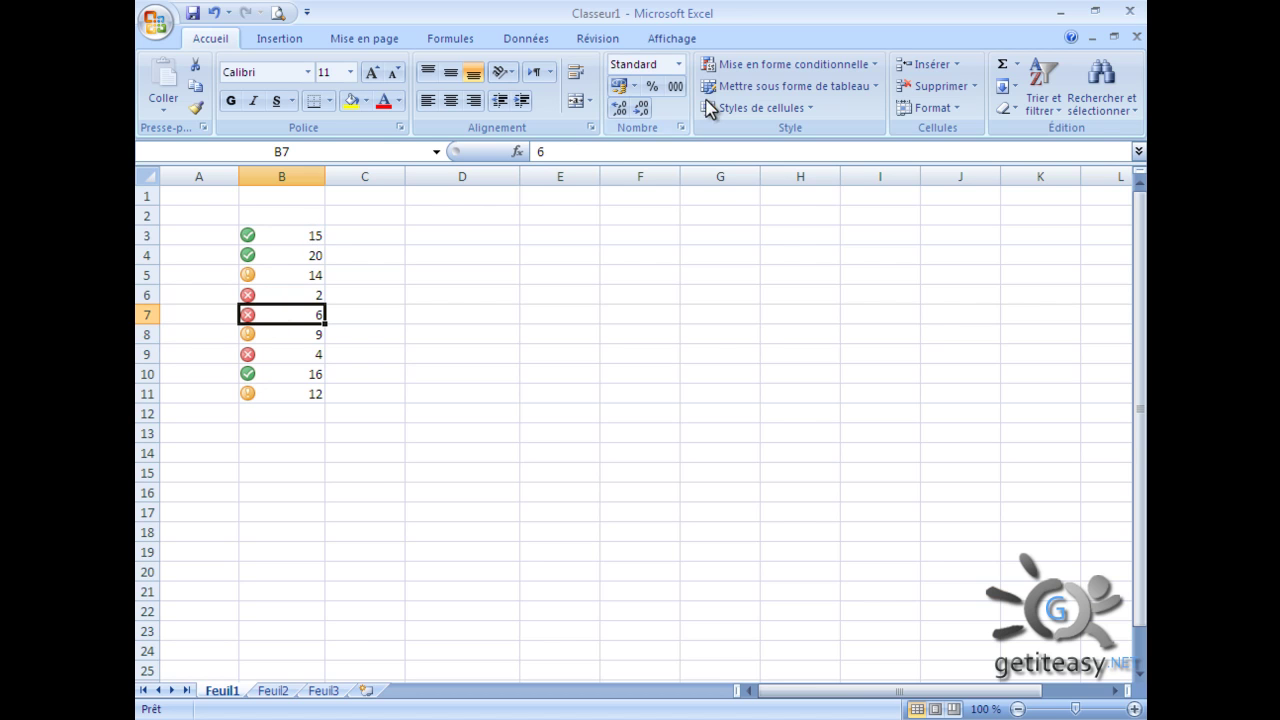
- Display the Jeux d'icônes gallery under Mise en forme conditionnelle
{"action": "left_click", "coordinate": [760, 64]}
{"action": "mouse_move", "coordinate": [778, 231]}
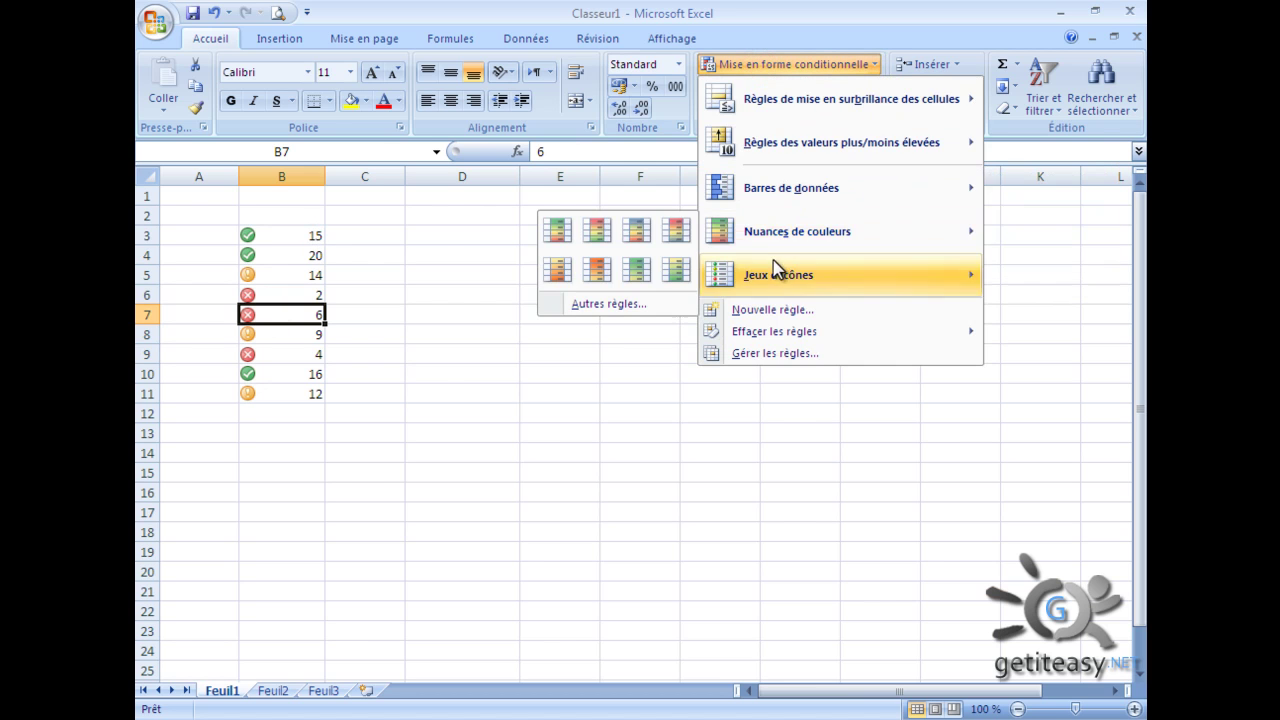
{"action": "mouse_move", "coordinate": [814, 154]}
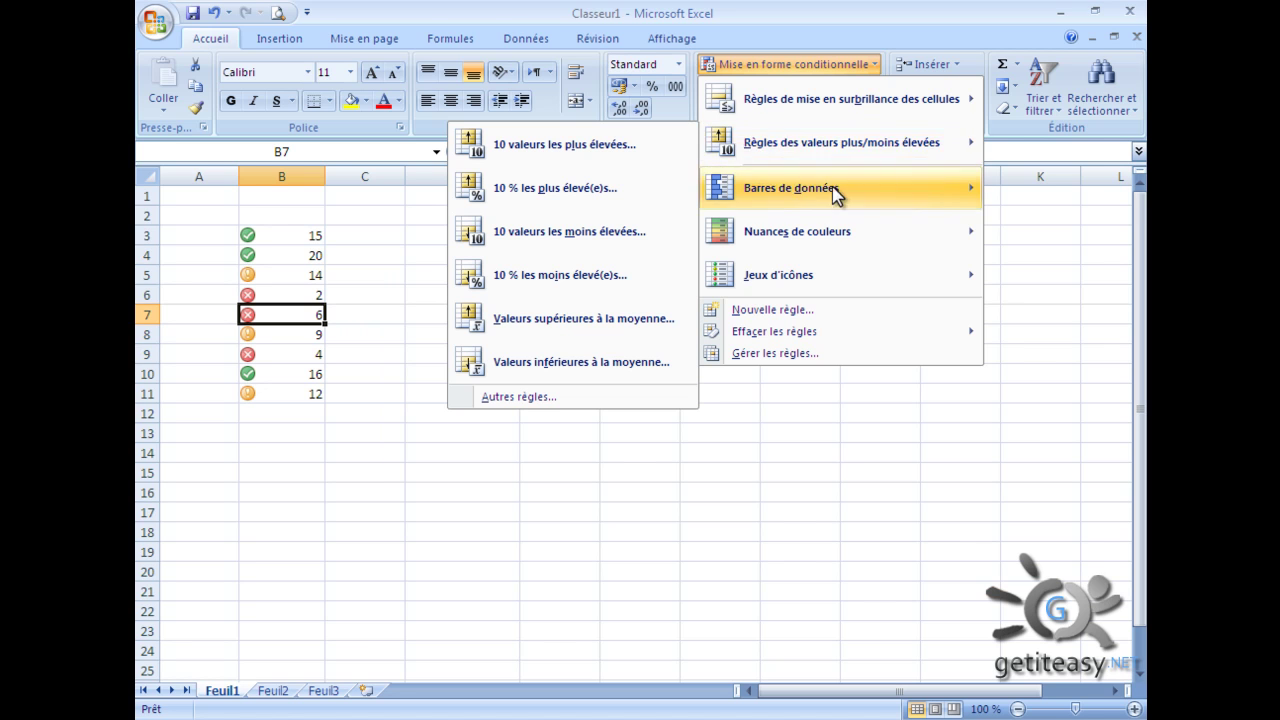
{"action": "mouse_move", "coordinate": [798, 278]}
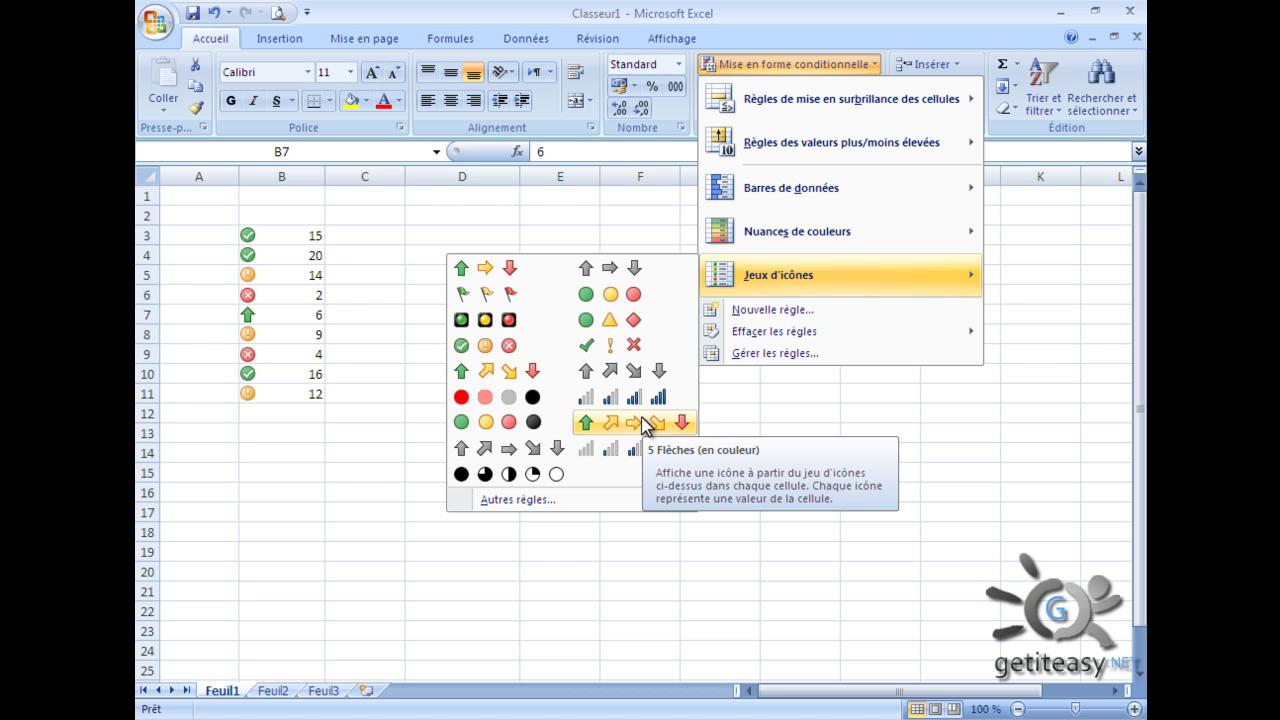
- Add an icon-set rule to B7 with >= 67 and >= 33 Pourcentage thresholds
{"action": "left_click", "coordinate": [514, 500]}
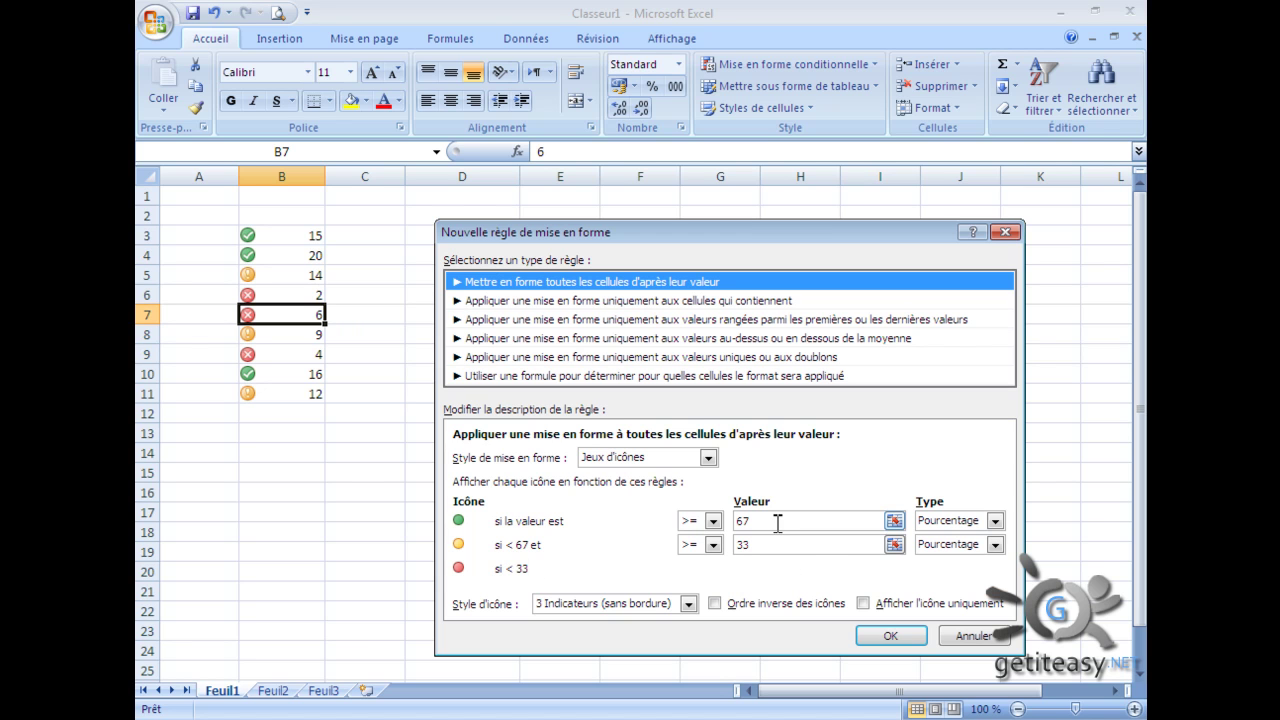
{"action": "left_click", "coordinate": [712, 521]}
{"action": "left_click", "coordinate": [712, 521]}
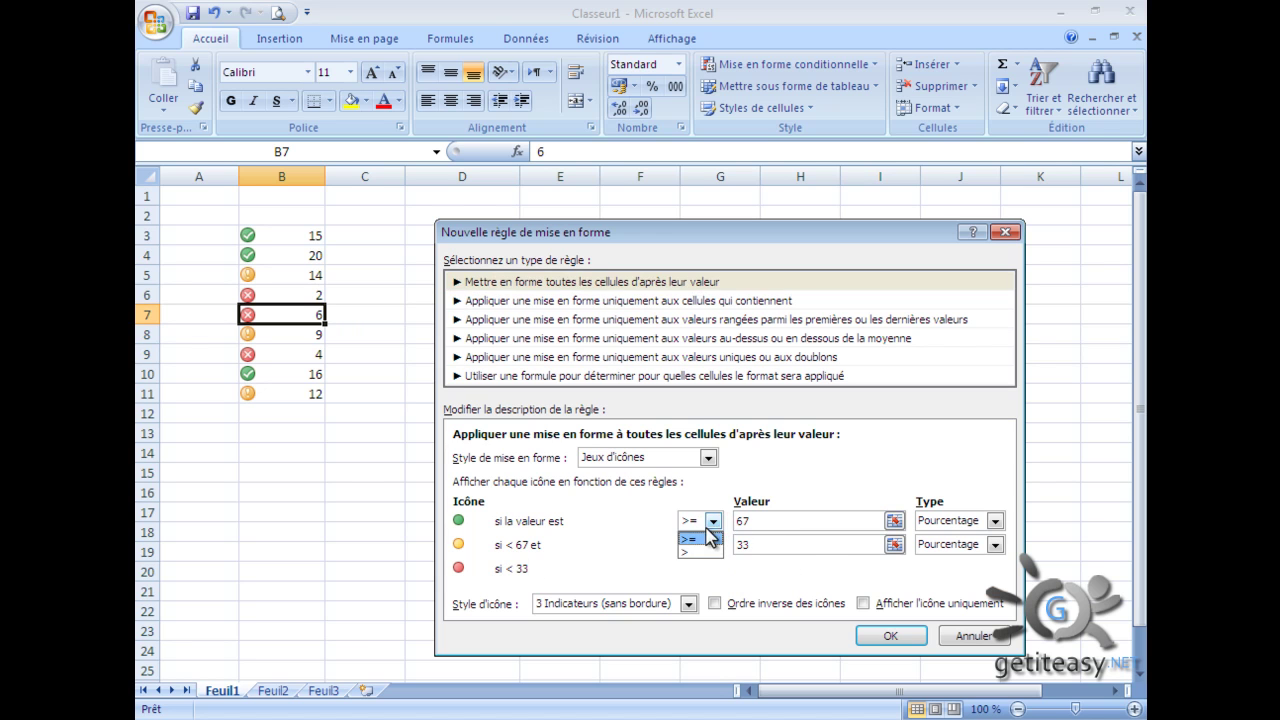
{"action": "left_click", "coordinate": [762, 521]}
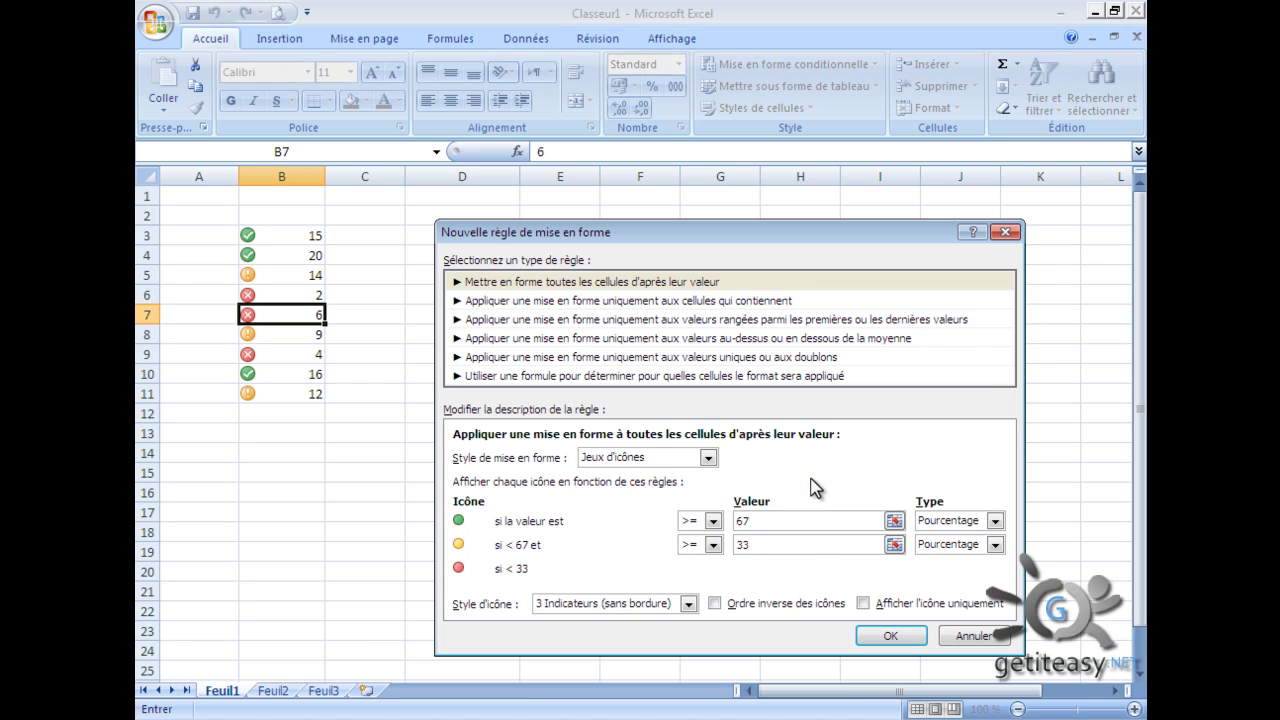
{"action": "left_click", "coordinate": [905, 638]}
{"action": "left_click", "coordinate": [585, 433]}
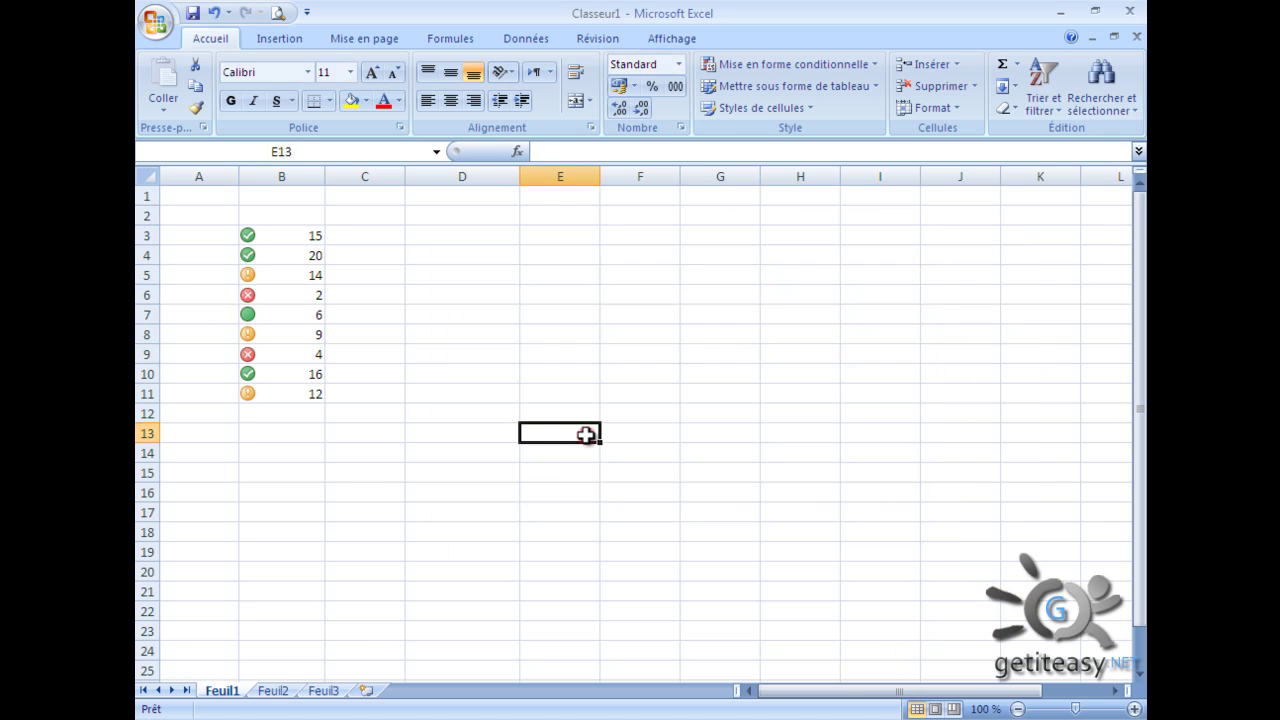
{"action": "left_click", "coordinate": [606, 250]}
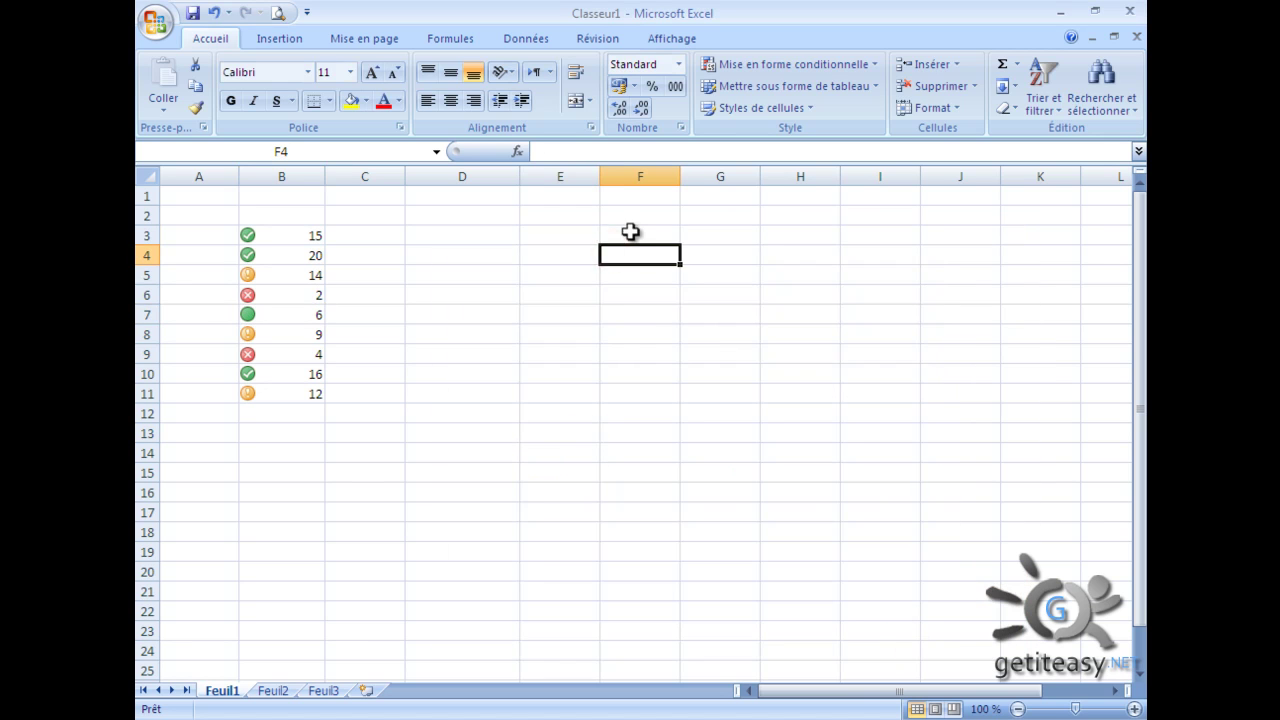
{"action": "left_click_drag", "start_coordinate": [630, 233], "coordinate": [637, 393]}
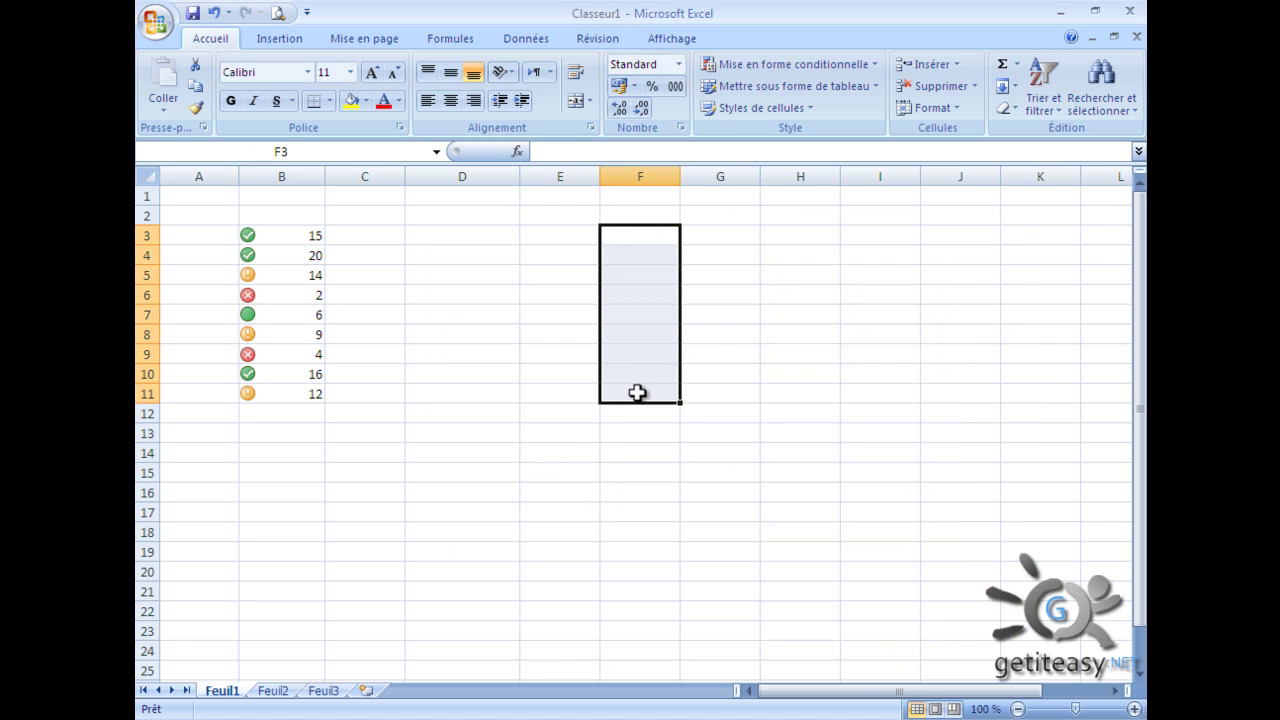
{"action": "left_click", "coordinate": [297, 237]}
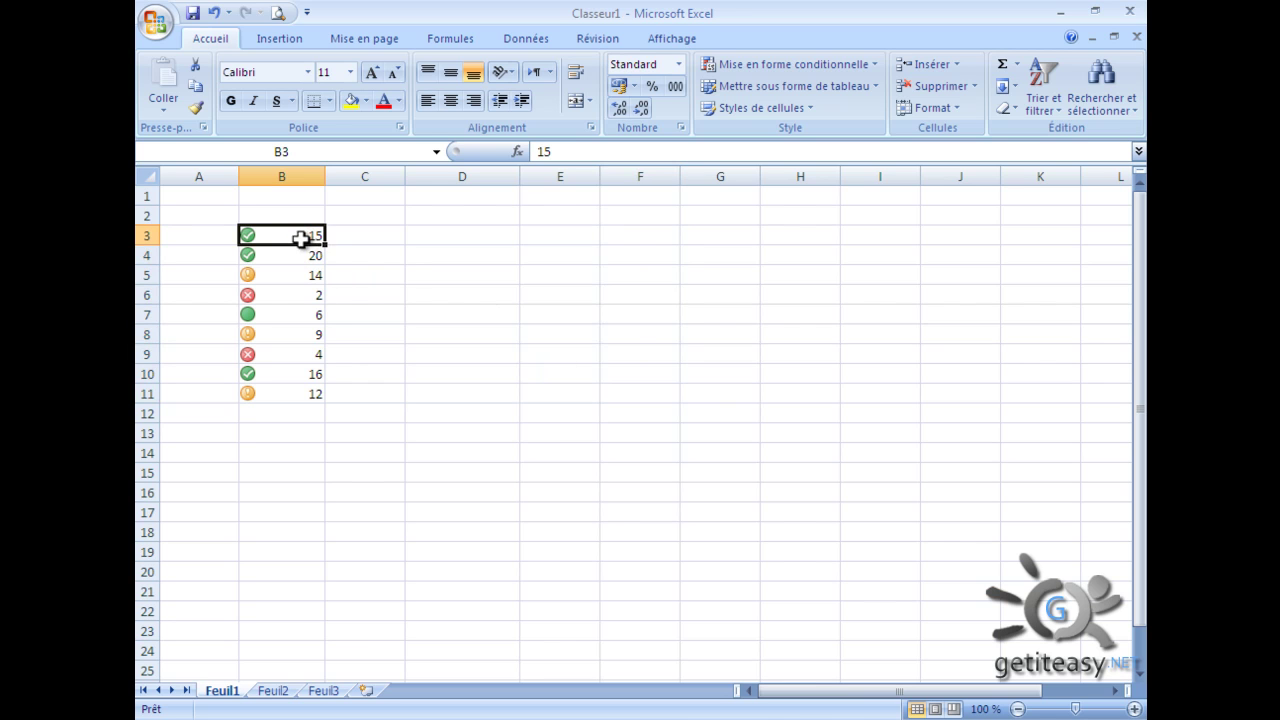
{"action": "left_click_drag", "start_coordinate": [300, 237], "coordinate": [298, 405]}
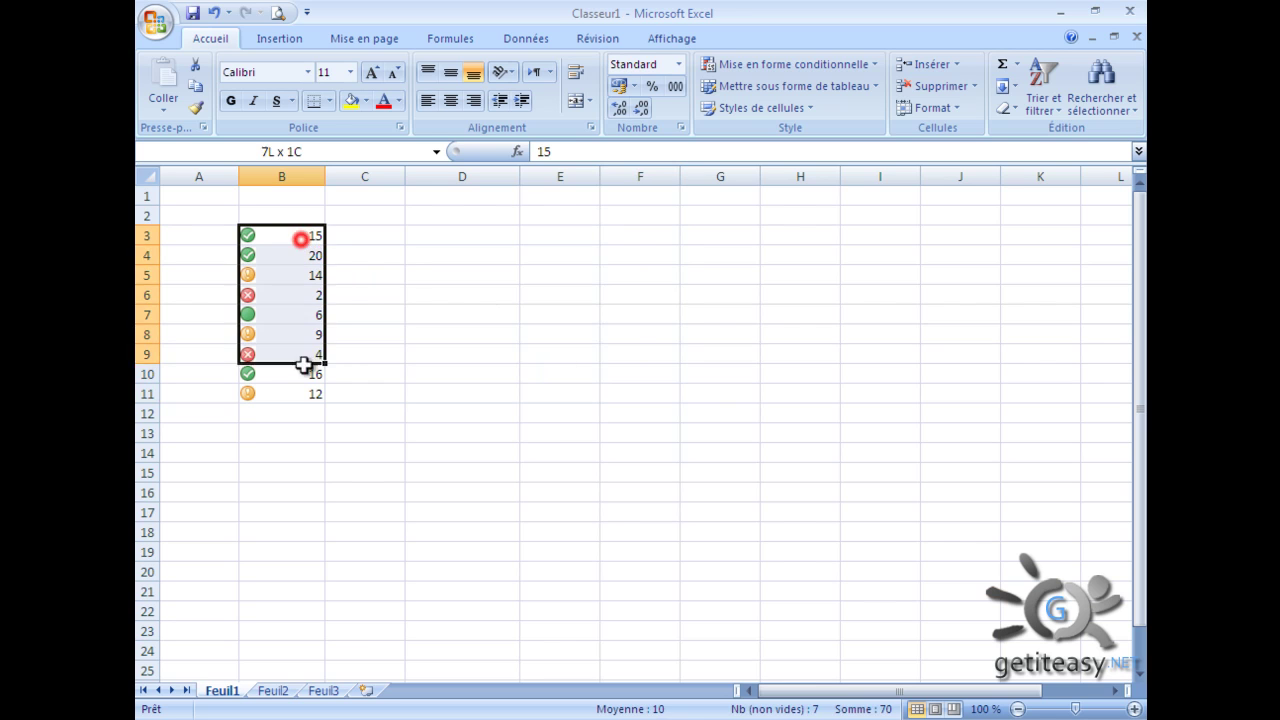
{"action": "left_click", "coordinate": [696, 334]}
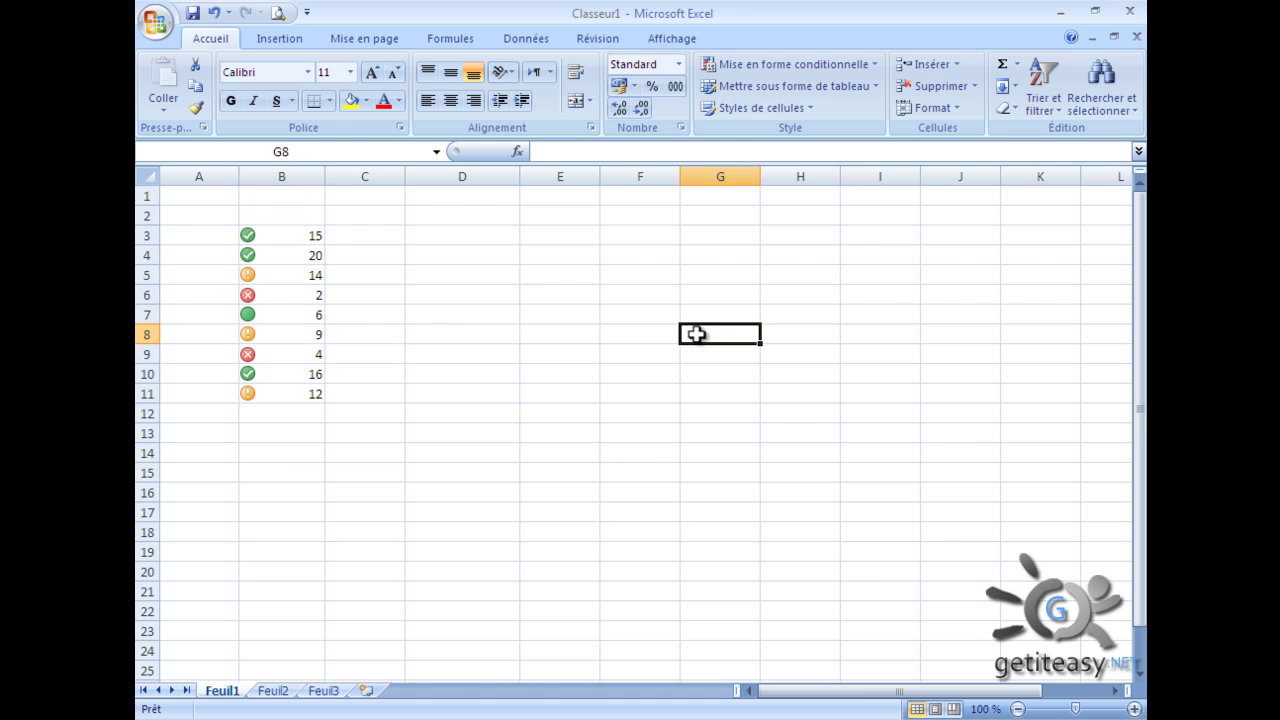